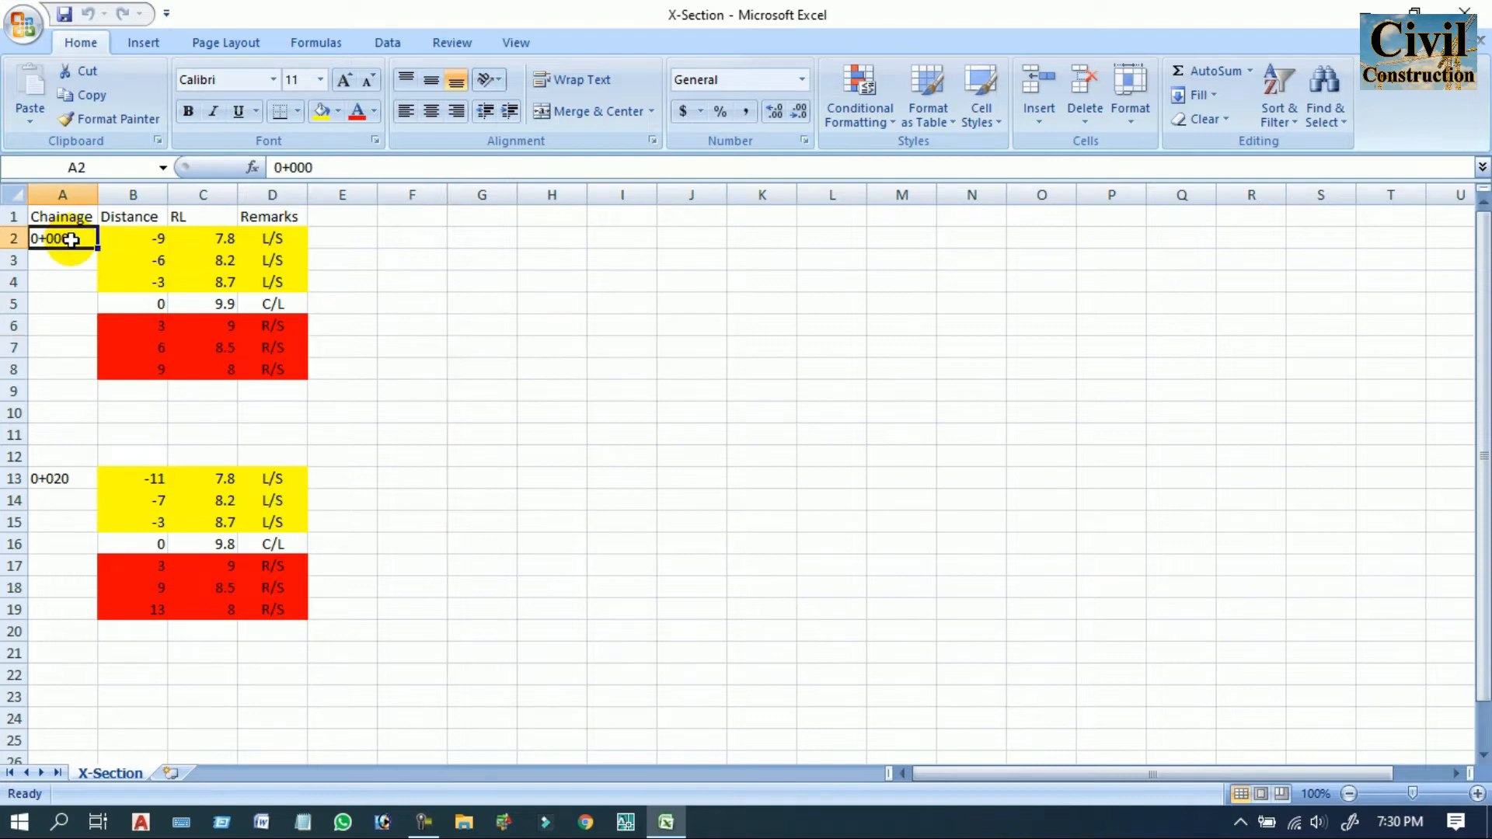
Examine the 0+000 and 0+020 chainage blocks, including their left-side, right-side and centre-line rows
{"action": "left_click", "coordinate": [68, 481]}
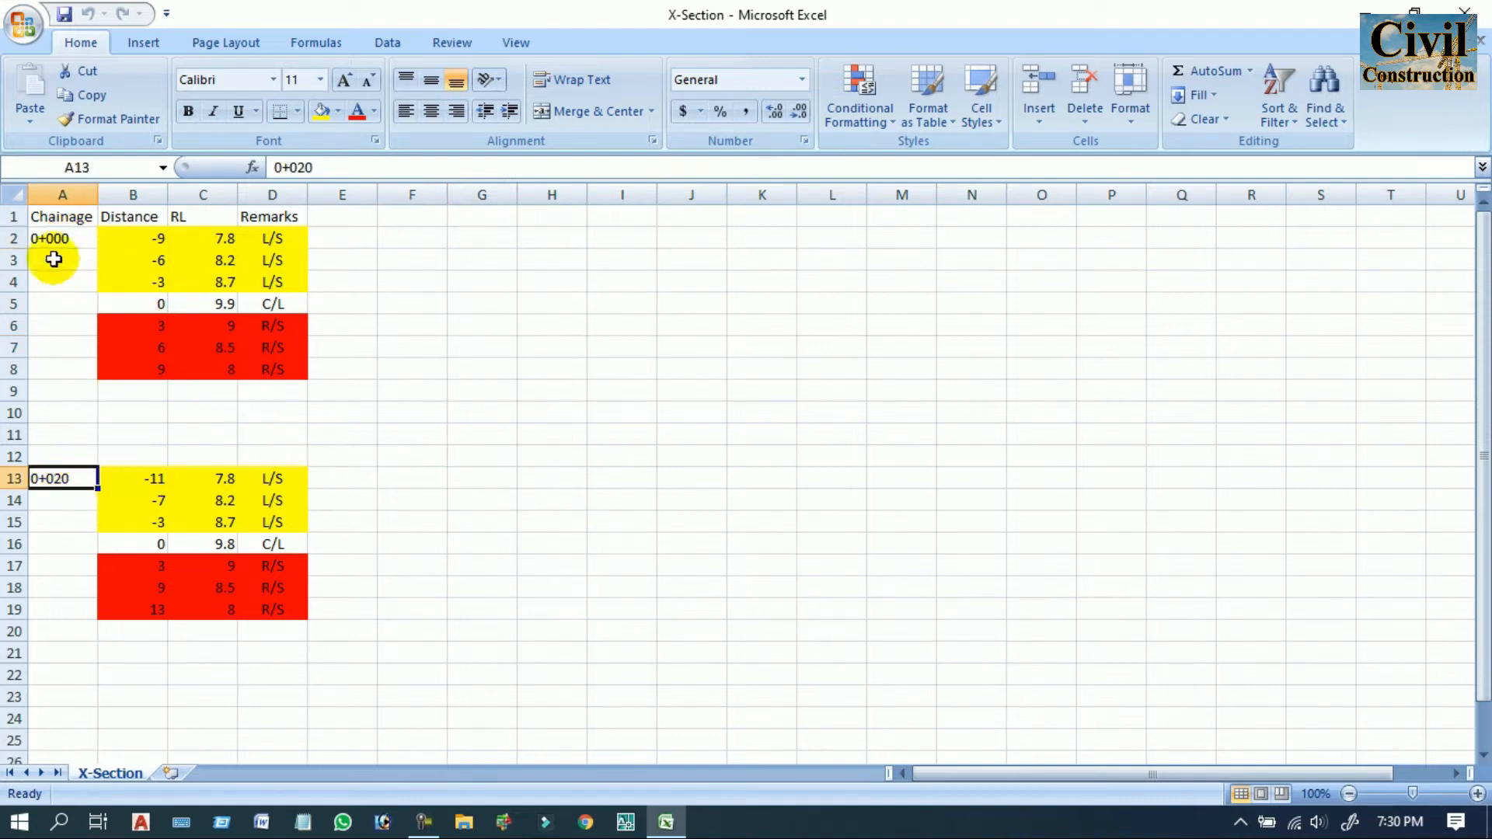
{"action": "left_click_drag", "start_coordinate": [54, 237], "coordinate": [291, 608]}
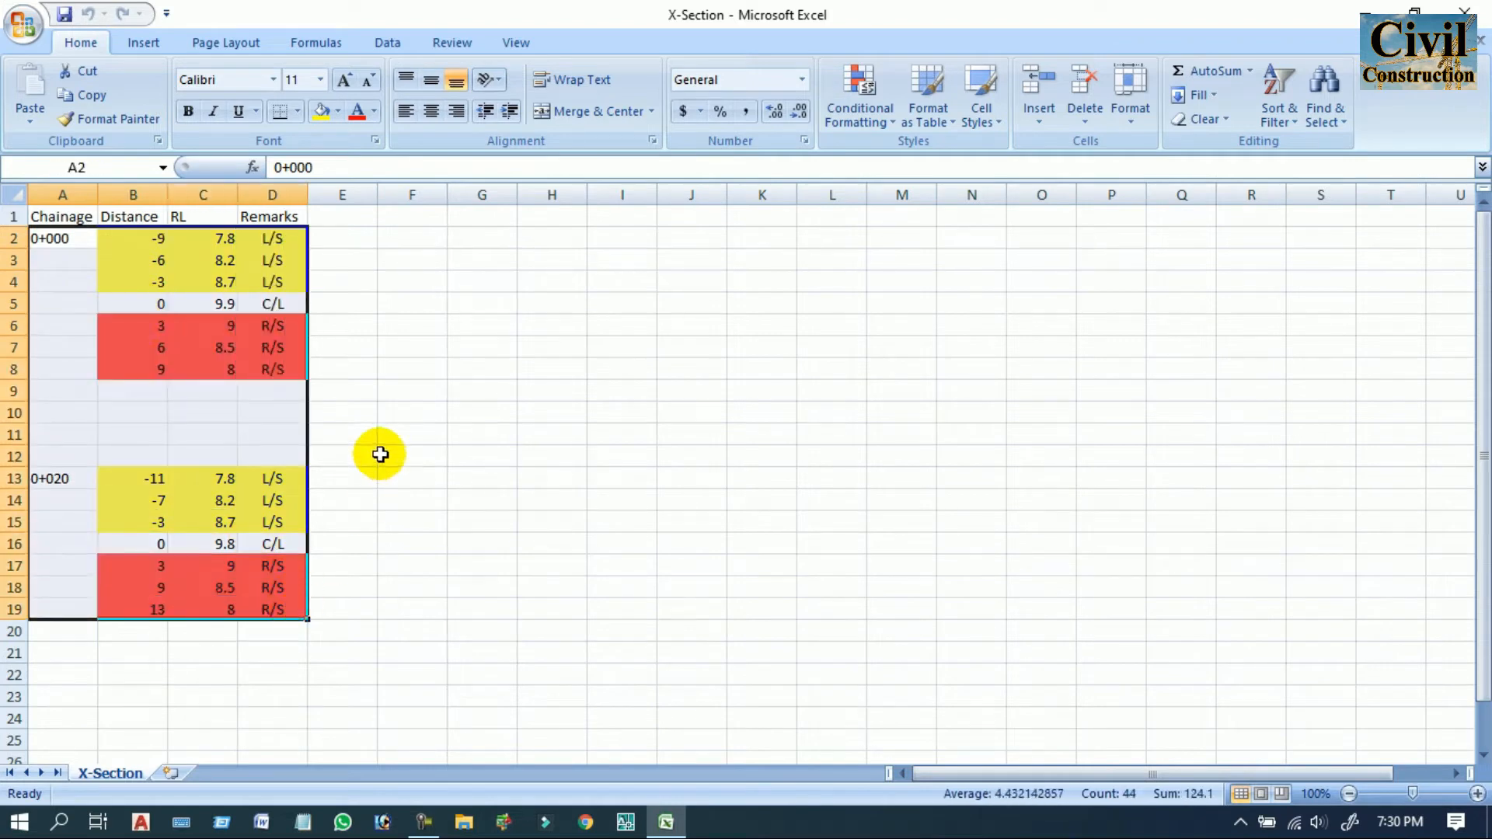
{"action": "left_click", "coordinate": [419, 449]}
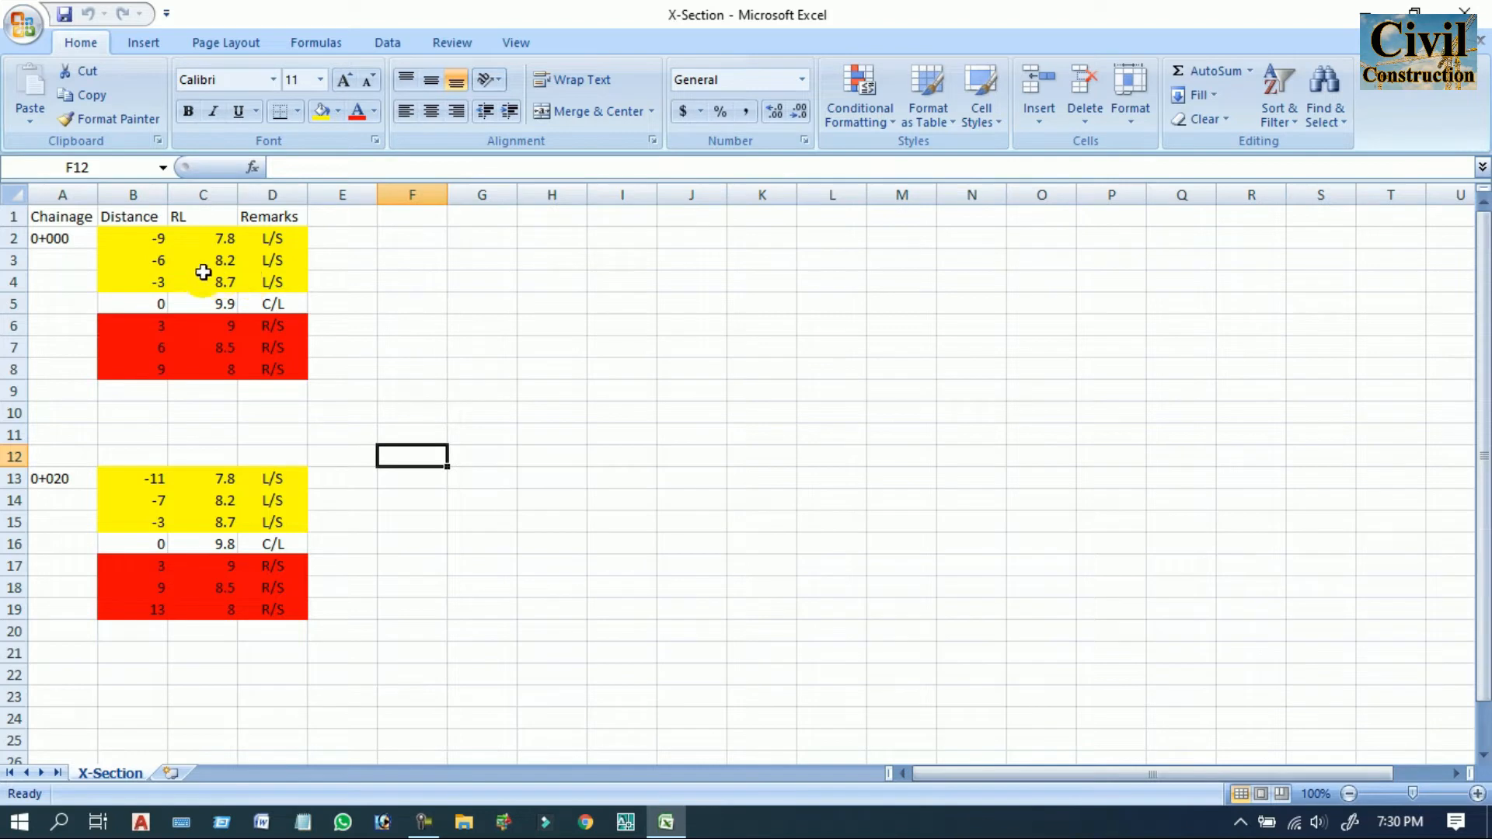
{"action": "left_click", "coordinate": [278, 239]}
{"action": "left_click_drag", "start_coordinate": [278, 239], "coordinate": [280, 370]}
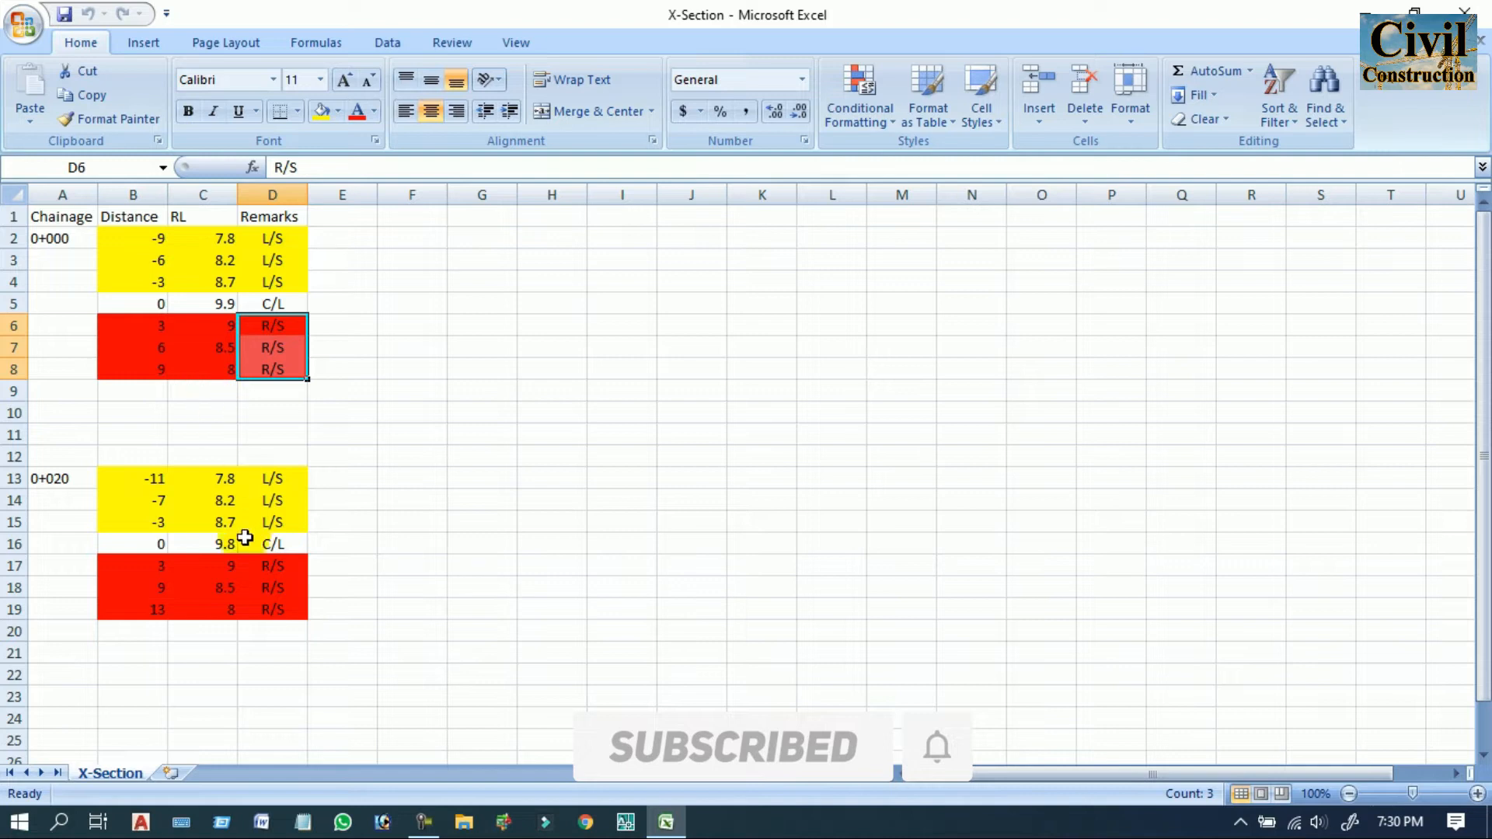
{"action": "left_click", "coordinate": [132, 547]}
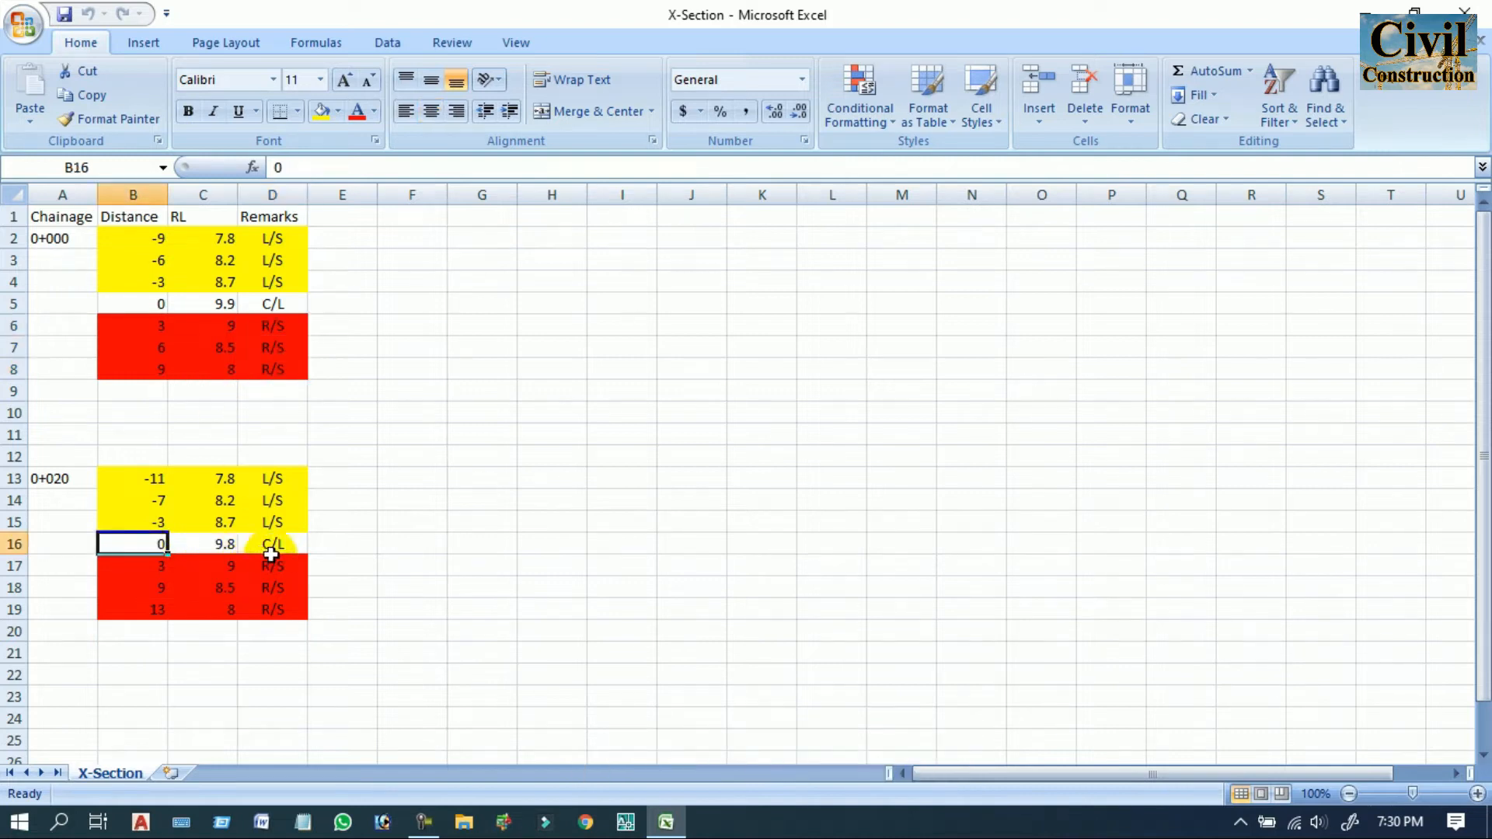
{"action": "left_click_drag", "start_coordinate": [300, 543], "coordinate": [133, 542]}
{"action": "left_click_drag", "start_coordinate": [146, 302], "coordinate": [274, 307]}
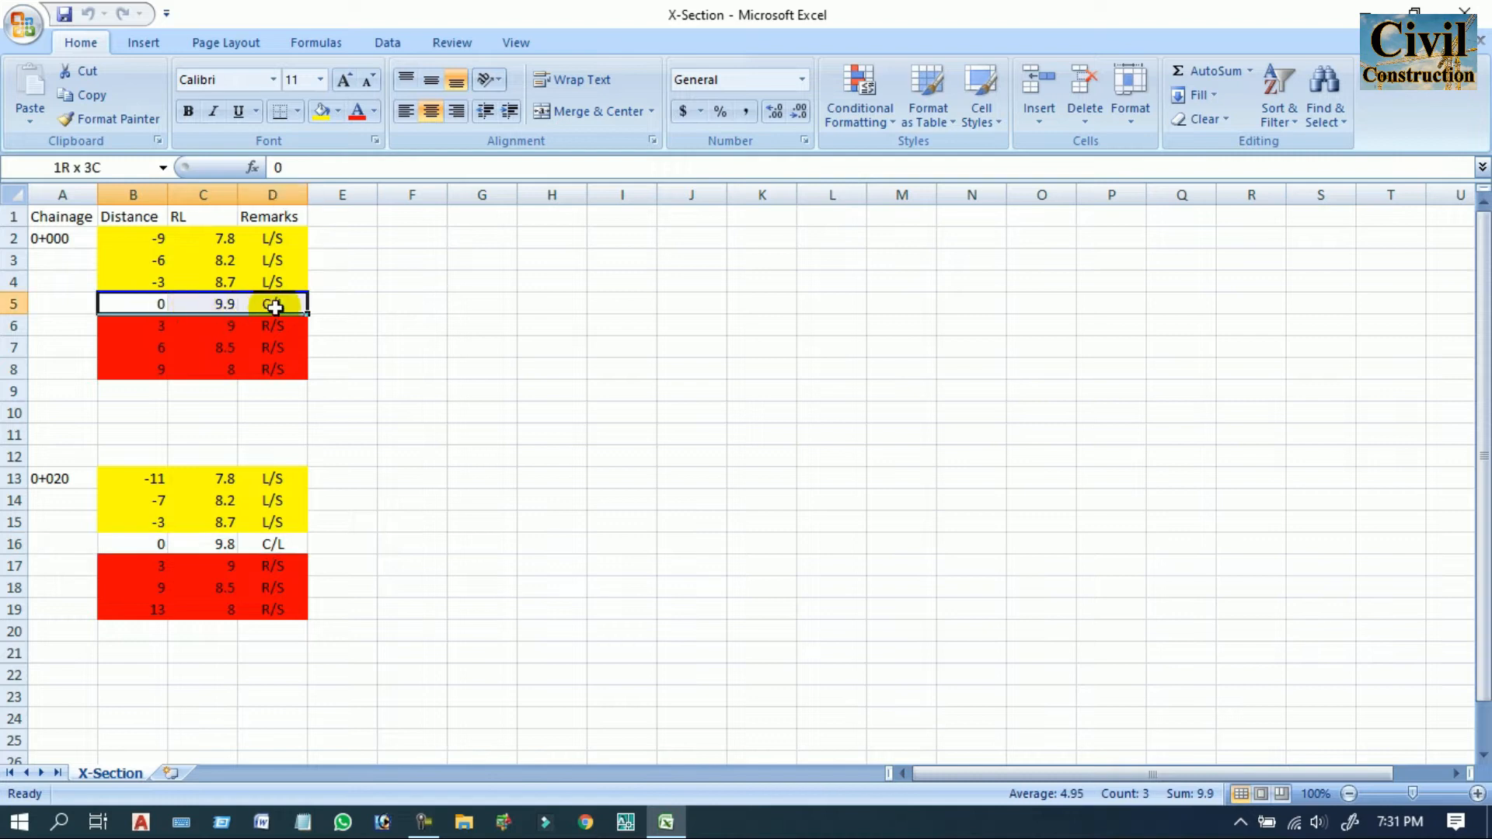
{"action": "left_click", "coordinate": [443, 392]}
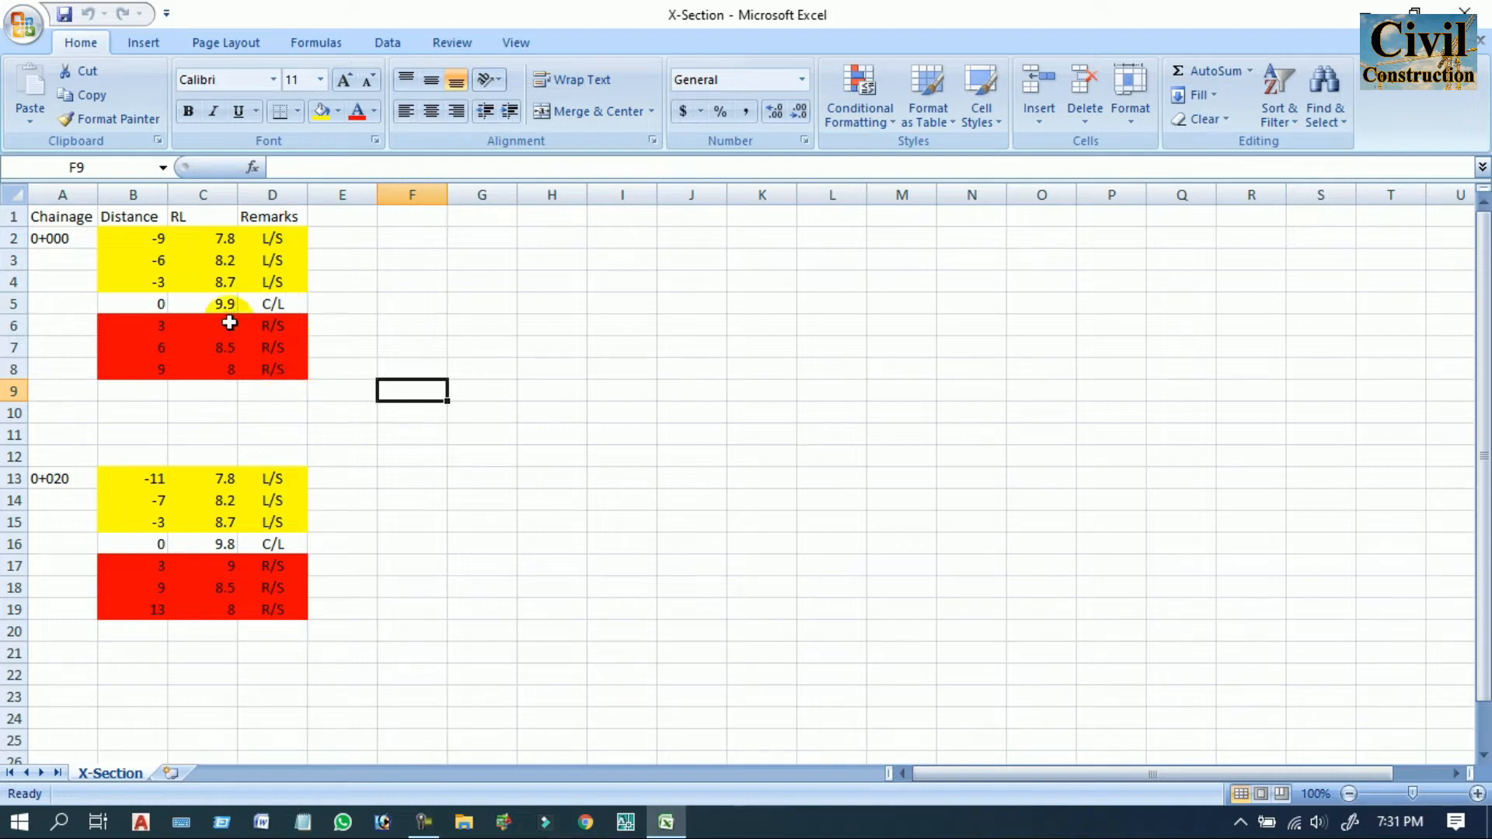
Examine the centre-line, left-side and right-side values in the Distance column, and the RL values of both chainages
{"action": "left_click", "coordinate": [146, 304]}
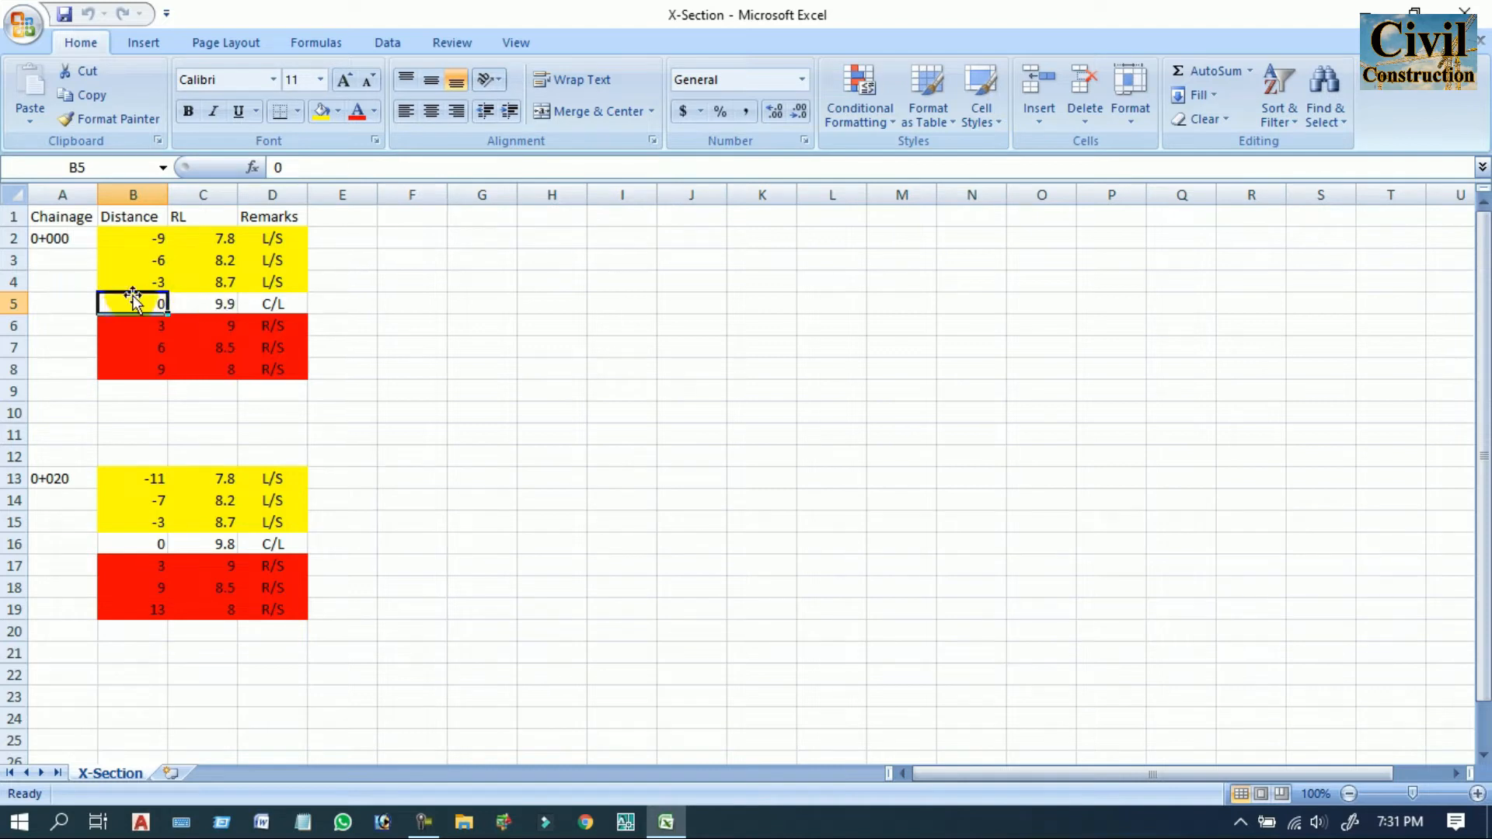
{"action": "left_click_drag", "start_coordinate": [146, 233], "coordinate": [146, 279]}
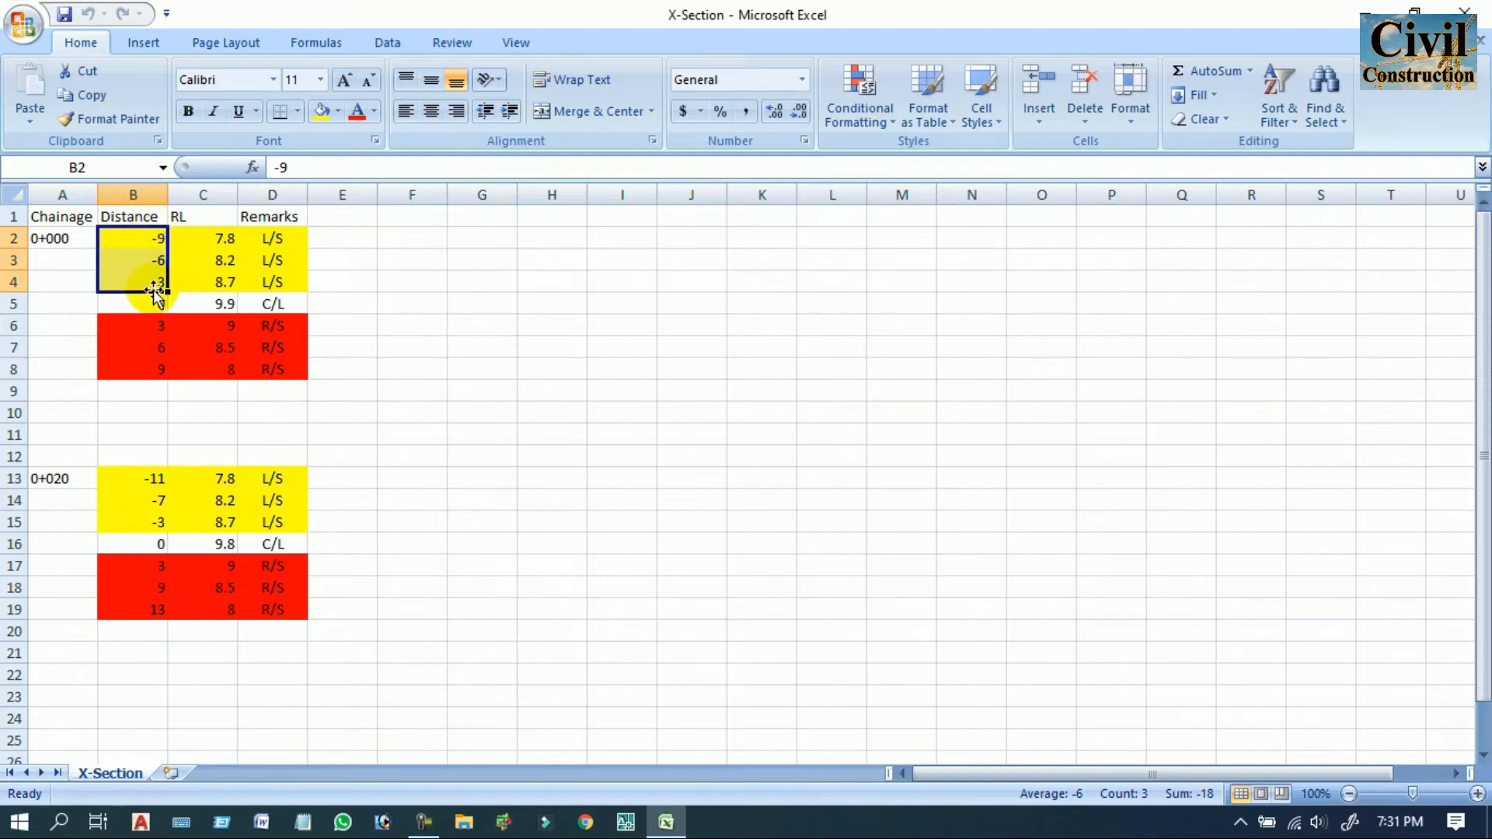
{"action": "left_click_drag", "start_coordinate": [142, 476], "coordinate": [168, 526]}
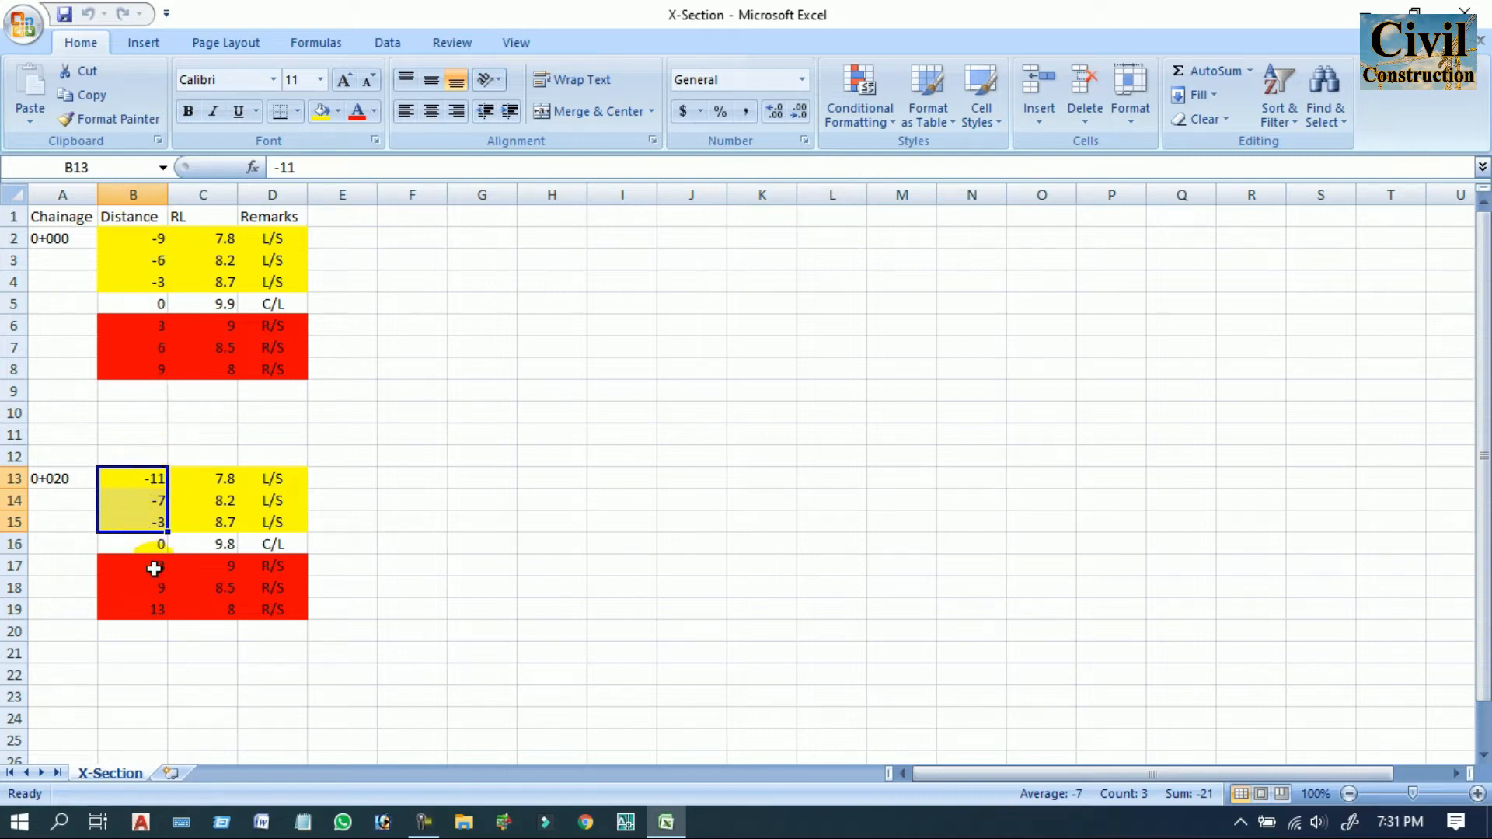
{"action": "left_click_drag", "start_coordinate": [154, 569], "coordinate": [150, 602]}
{"action": "left_click", "coordinate": [141, 326]}
{"action": "left_click_drag", "start_coordinate": [141, 326], "coordinate": [140, 365]}
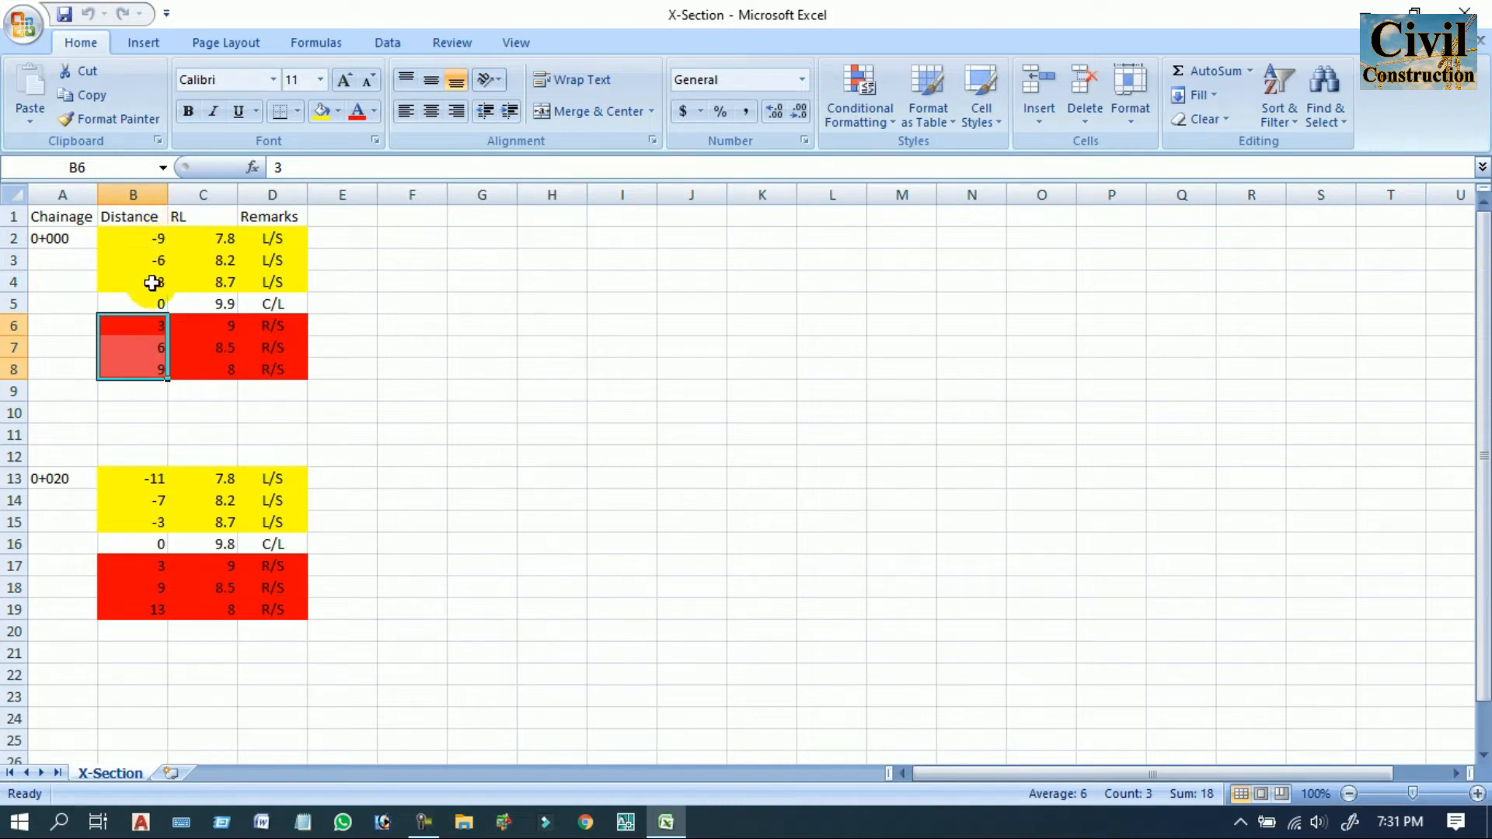
{"action": "left_click_drag", "start_coordinate": [222, 232], "coordinate": [221, 606]}
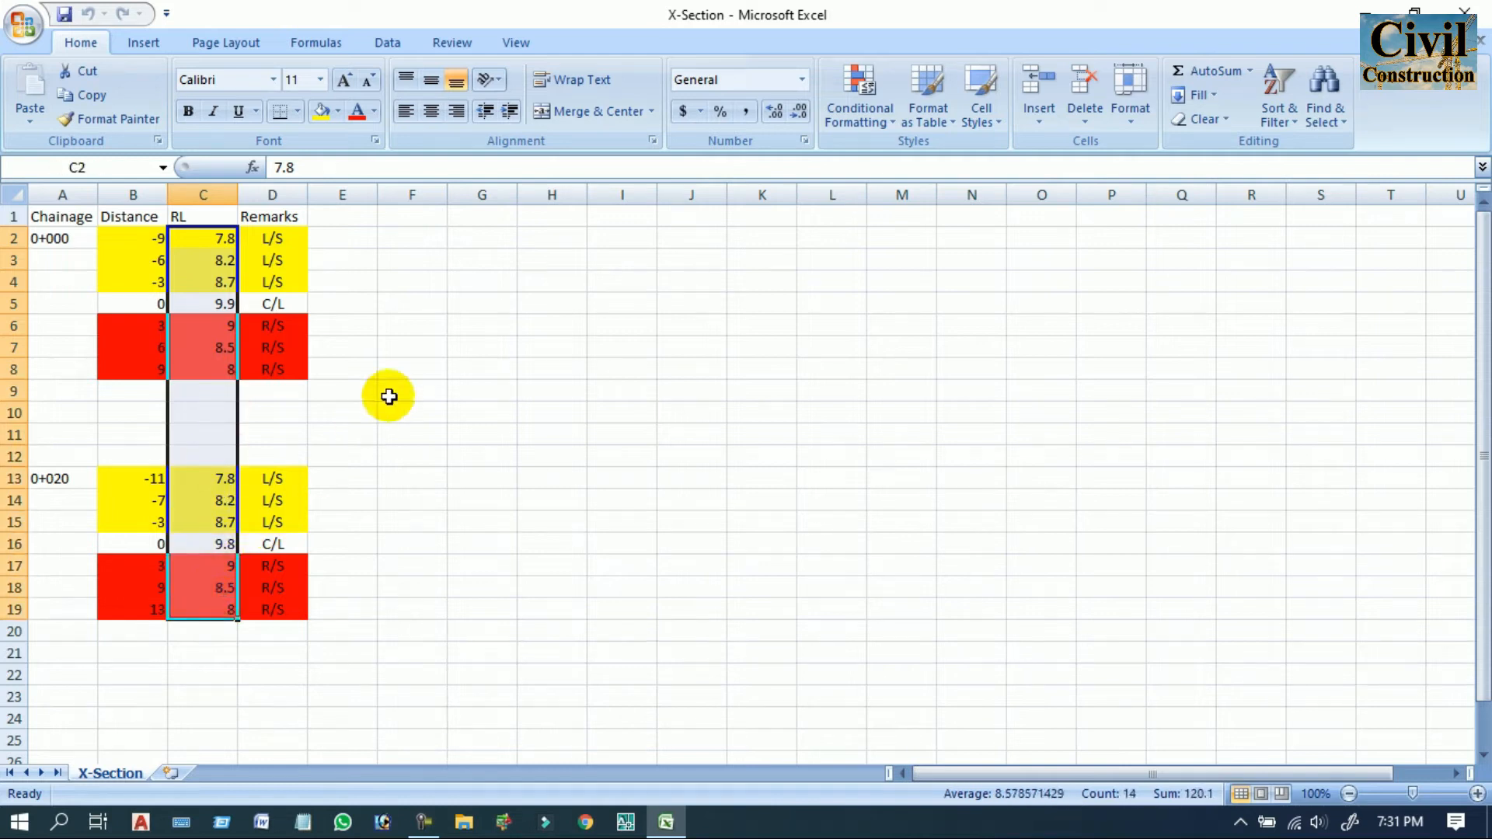
{"action": "left_click", "coordinate": [437, 370]}
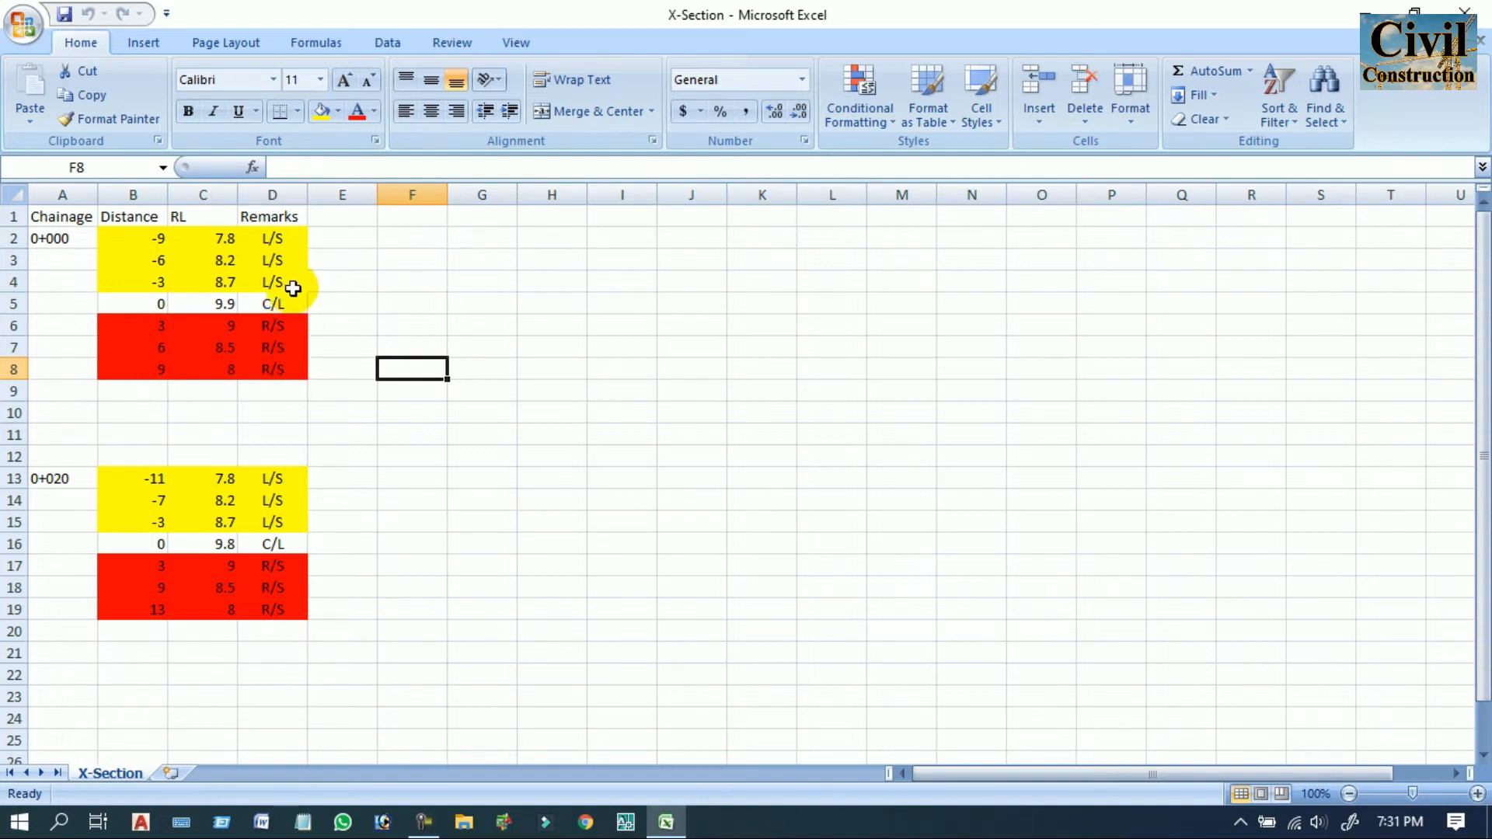
{"action": "left_click", "coordinate": [348, 280]}
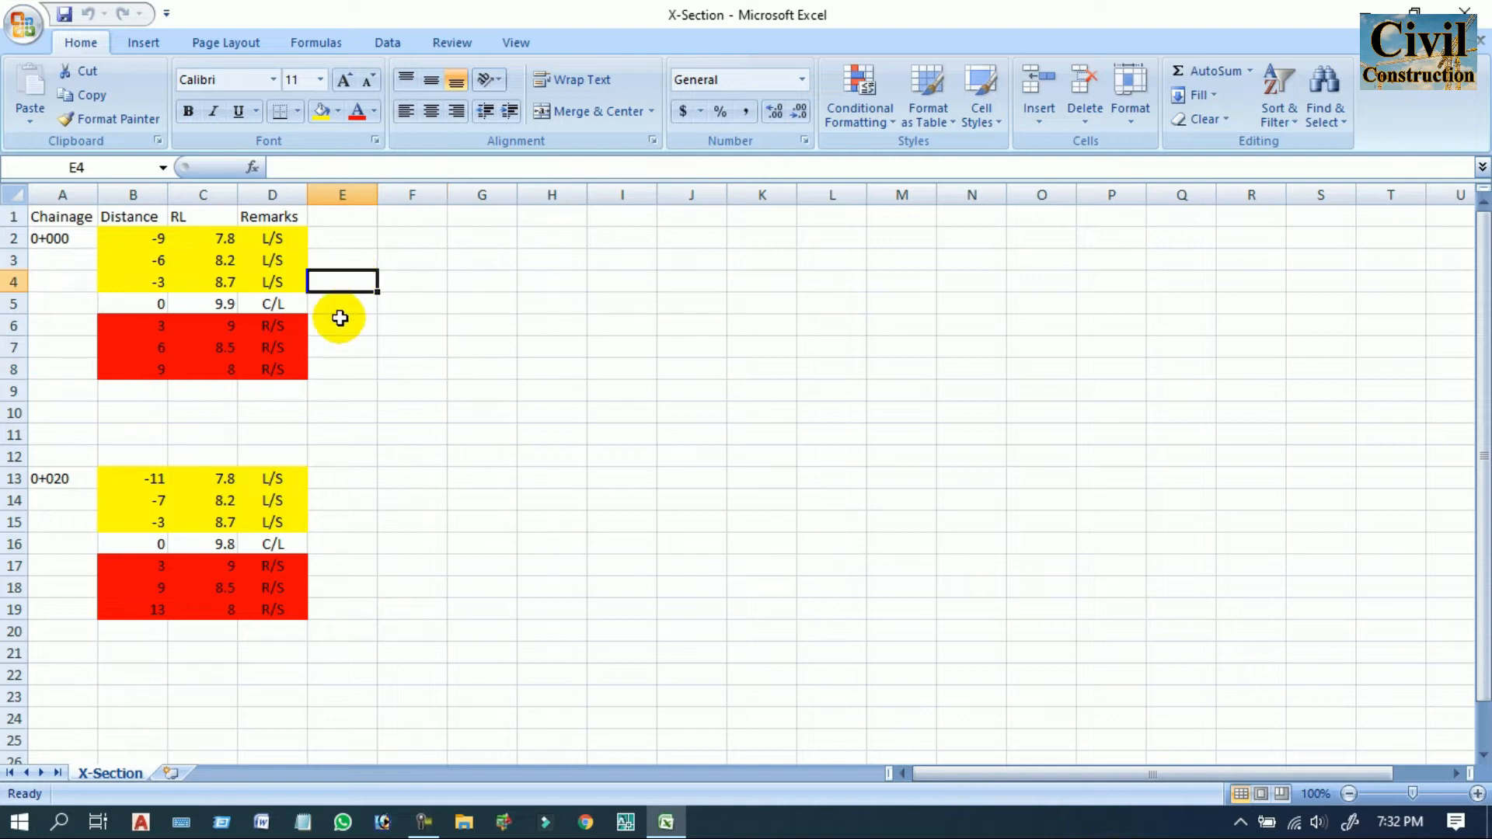
Delete all the L/S, C/L and R/S entries under Remarks in D2:D19, keeping the header
{"action": "left_click_drag", "start_coordinate": [281, 236], "coordinate": [296, 615]}
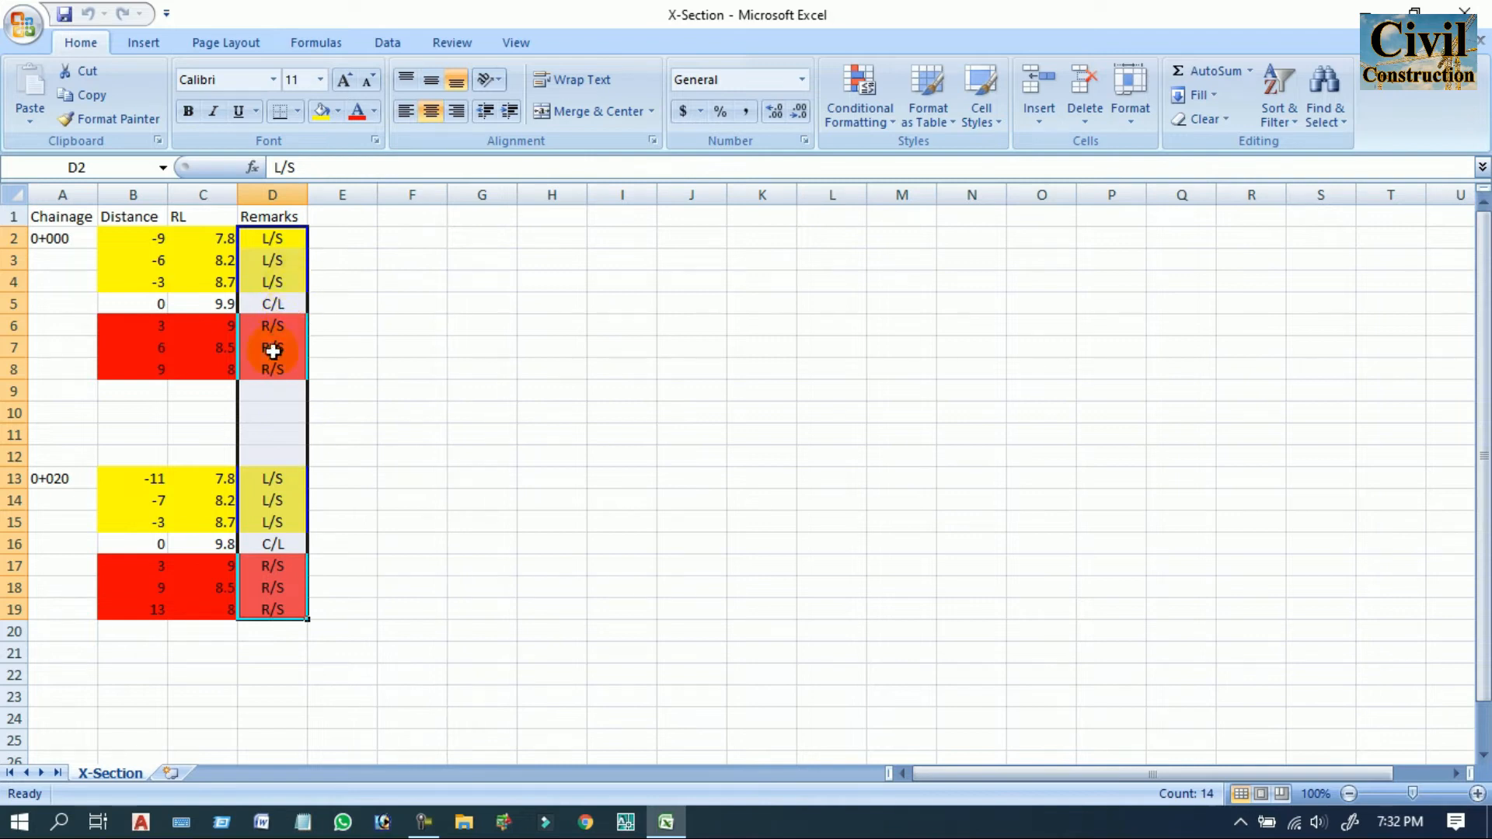
{"action": "key", "text": "Delete"}
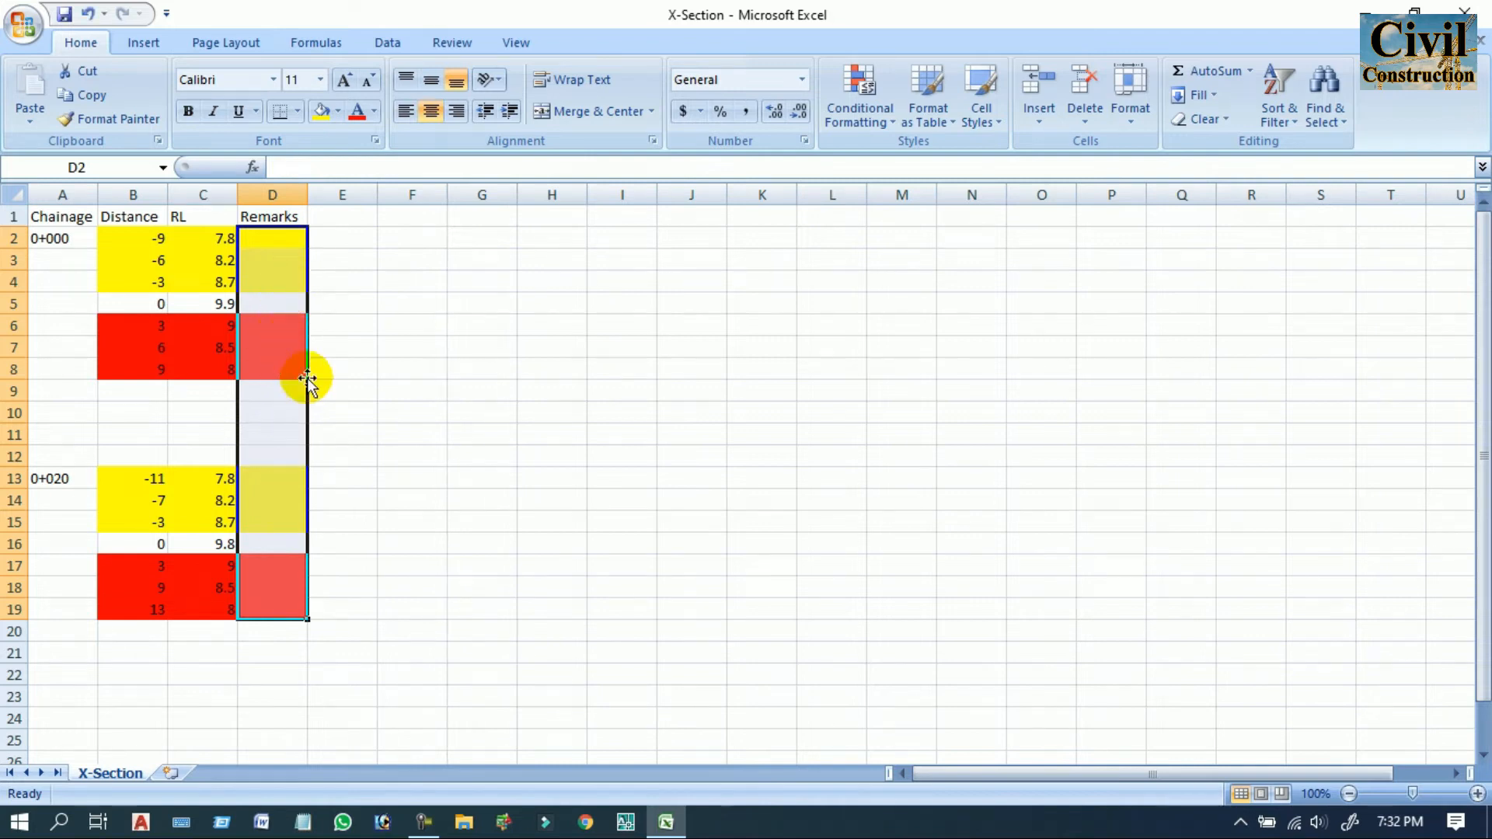
{"action": "left_click", "coordinate": [581, 410]}
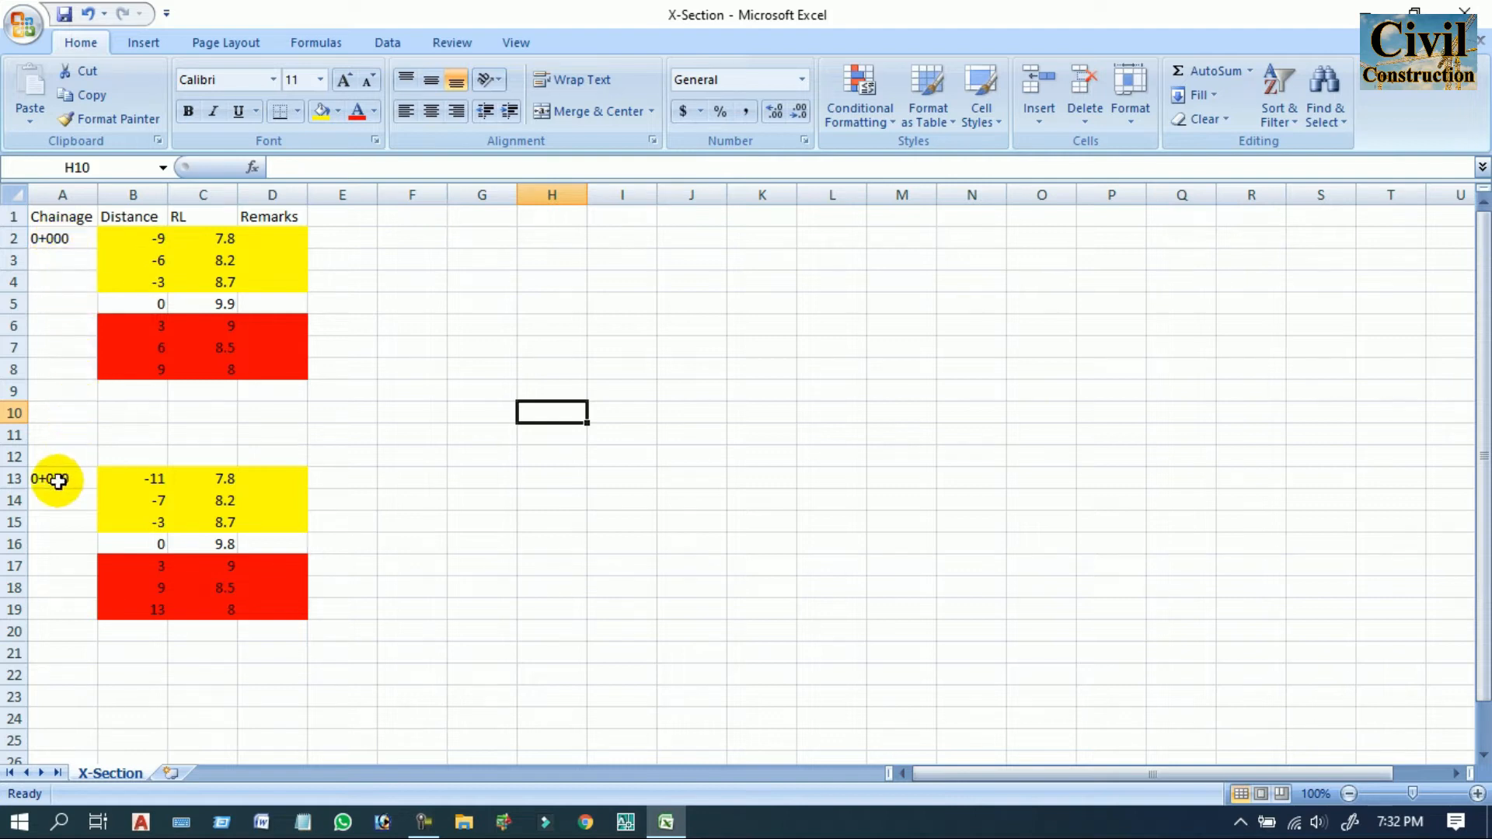
Cut the 0+020 block from A13:D19 and paste it at A9, directly below the 0+000 block
{"action": "left_click_drag", "start_coordinate": [70, 392], "coordinate": [278, 451]}
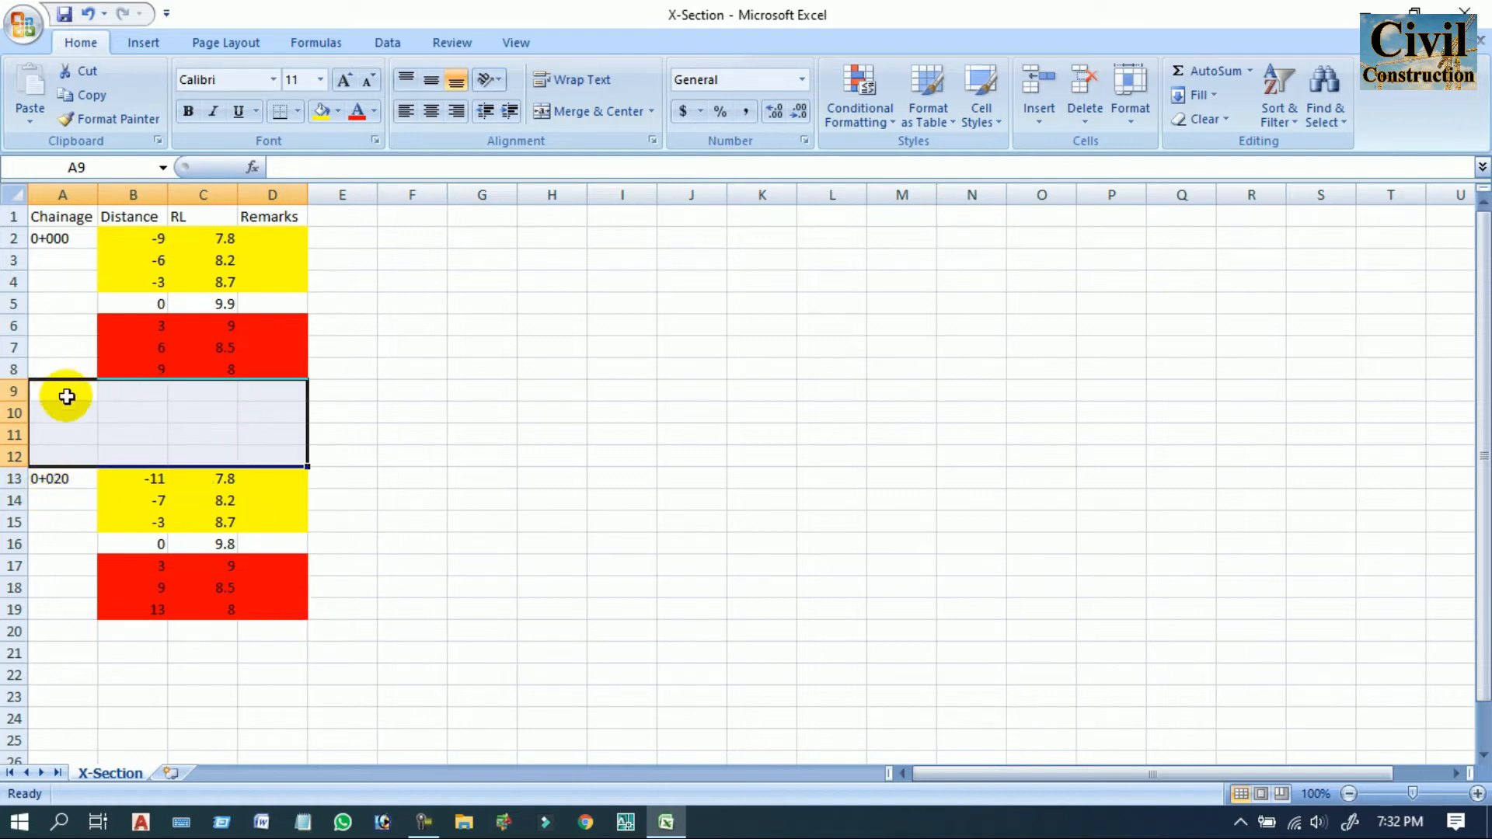
{"action": "left_click_drag", "start_coordinate": [55, 476], "coordinate": [273, 610]}
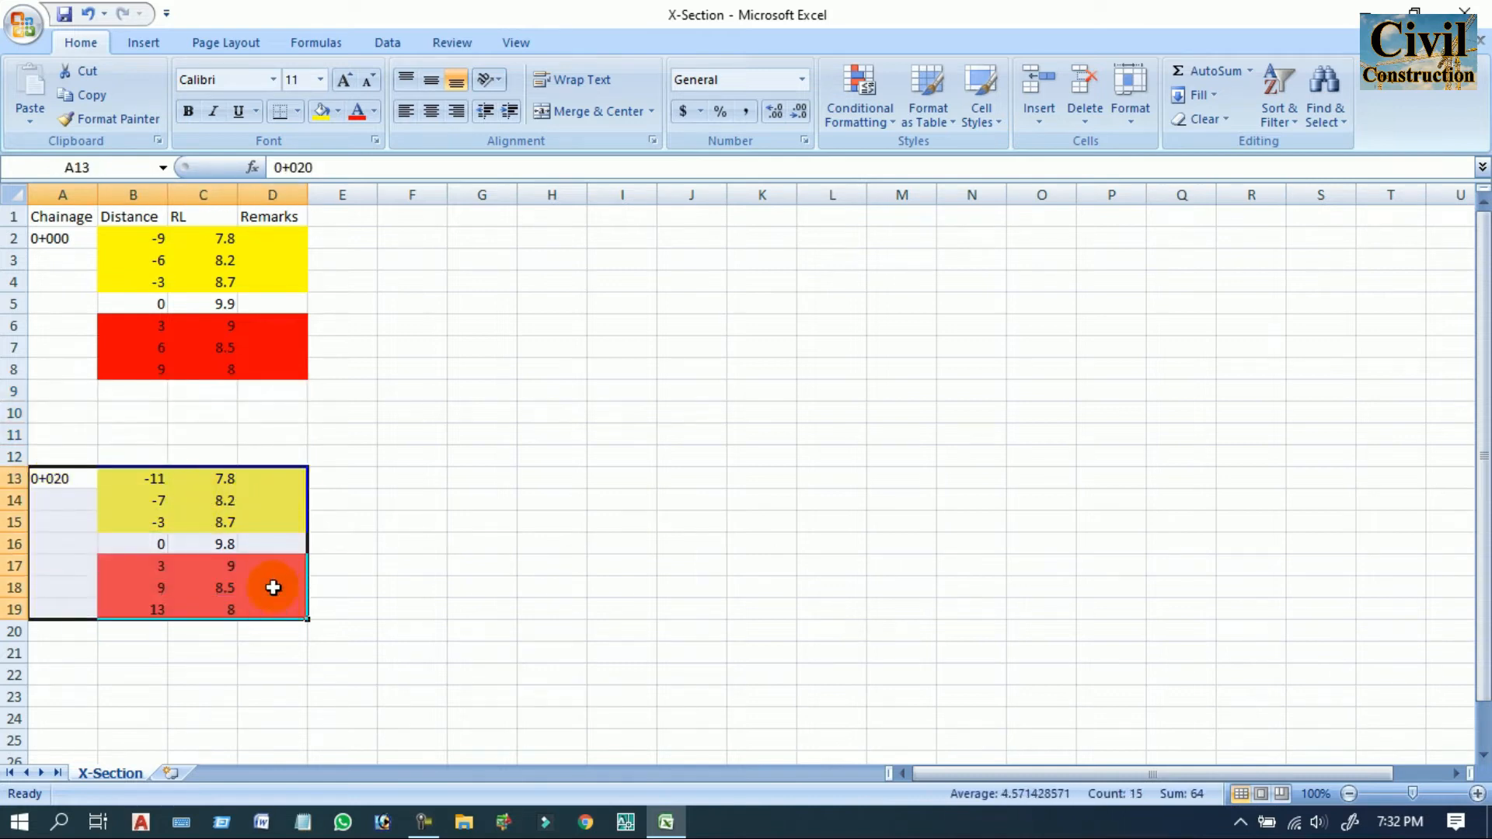
{"action": "right_click", "coordinate": [273, 494]}
{"action": "left_click", "coordinate": [338, 161]}
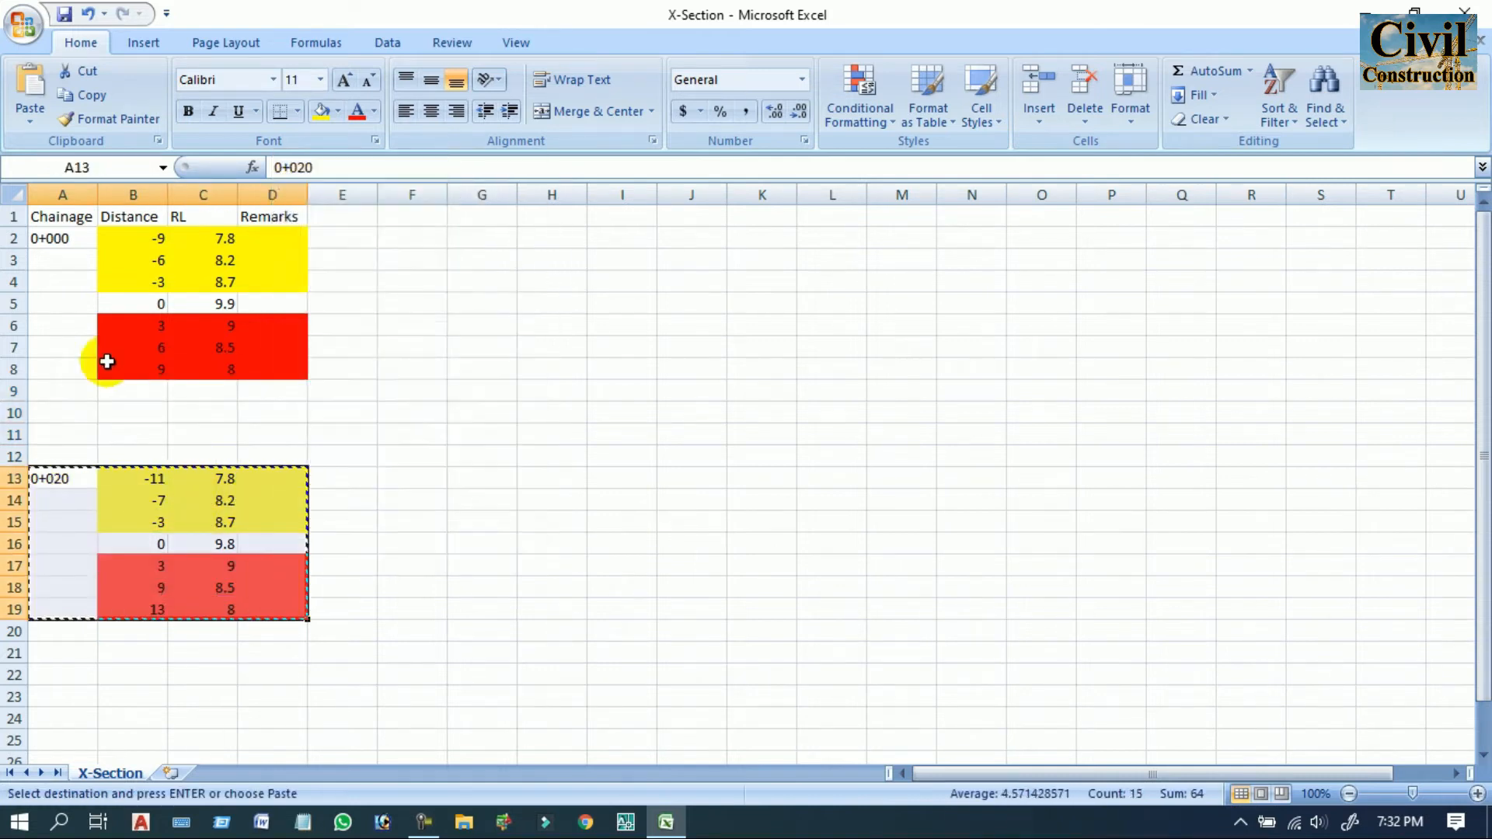
{"action": "left_click", "coordinate": [67, 391]}
{"action": "right_click", "coordinate": [68, 392]}
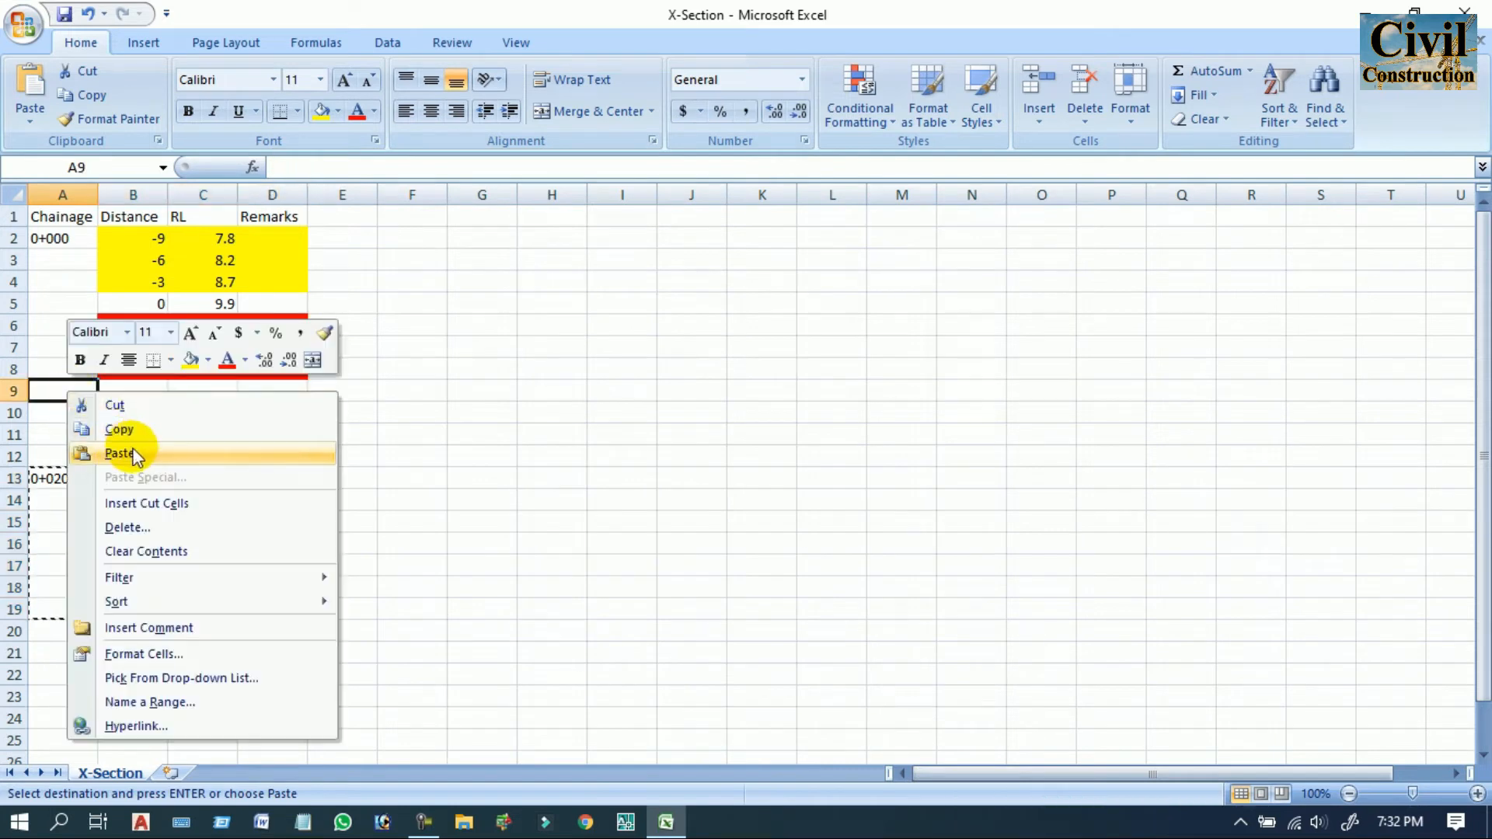
{"action": "left_click", "coordinate": [119, 452]}
{"action": "left_click", "coordinate": [455, 449]}
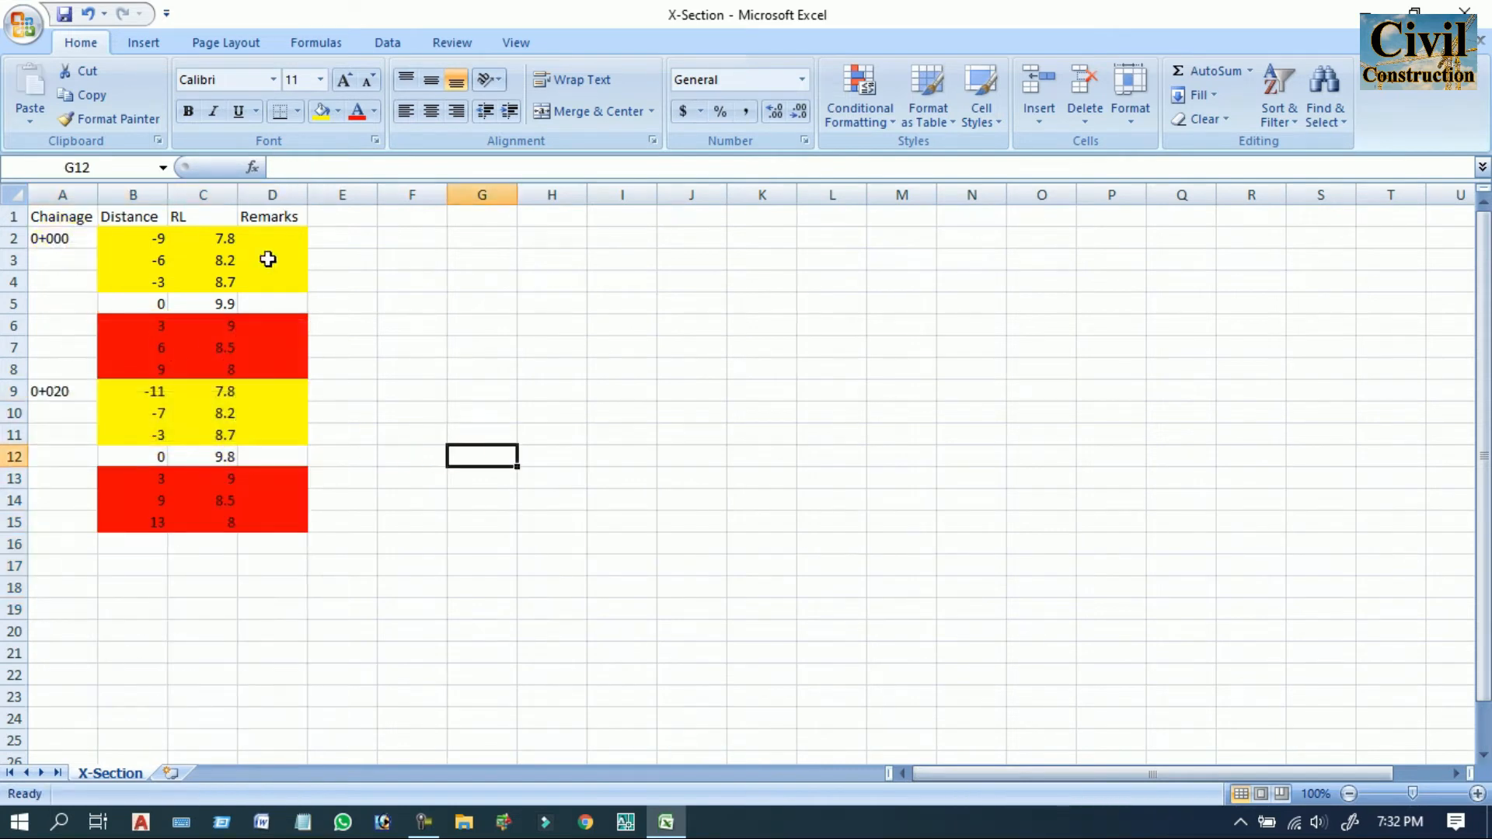
{"action": "left_click", "coordinate": [339, 563]}
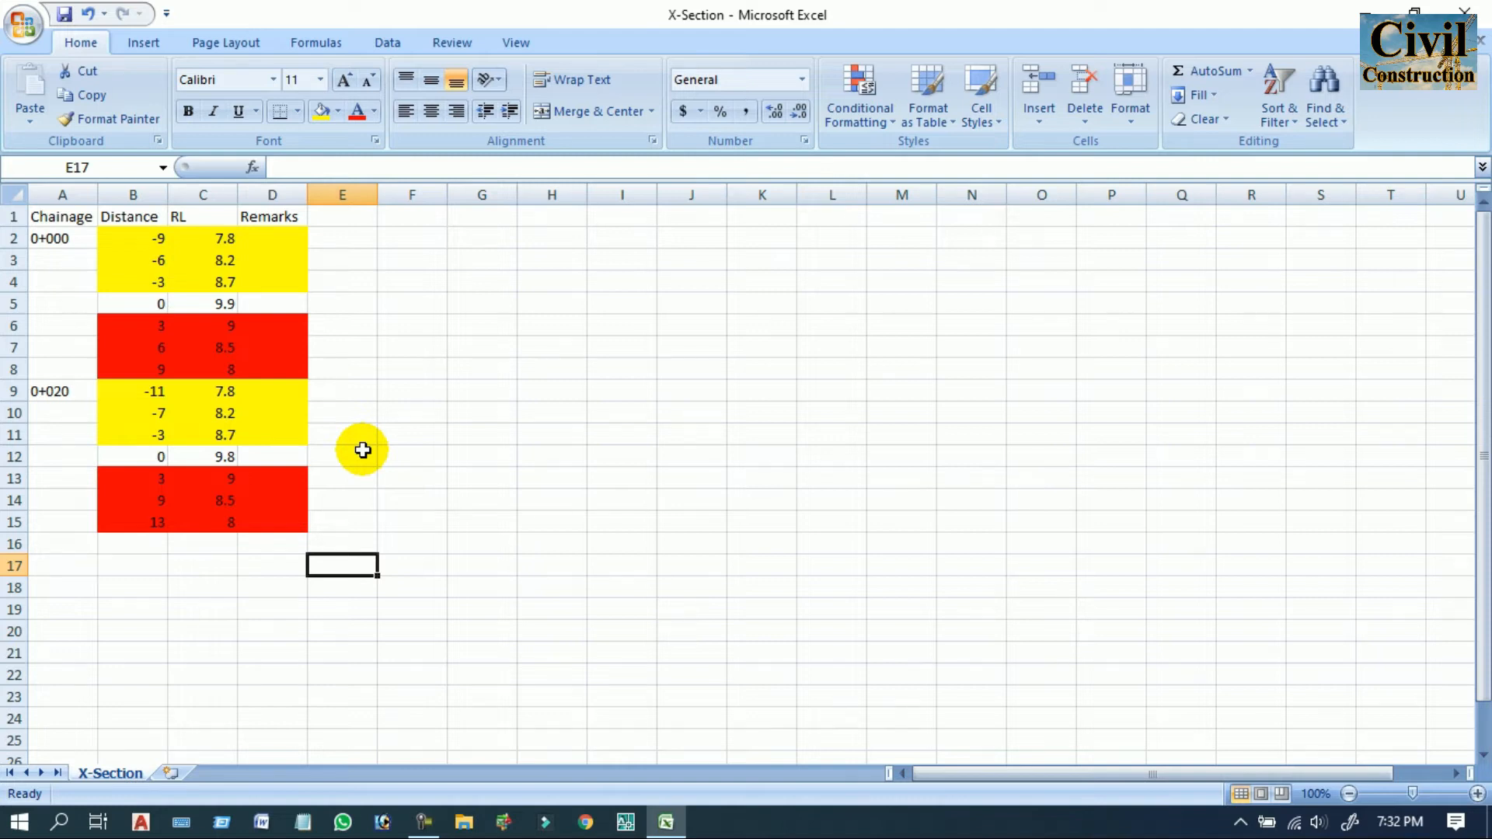
Clear the yellow and red highlighting from the Distance, RL and Remarks cells in B2:D15
{"action": "left_click_drag", "start_coordinate": [107, 235], "coordinate": [283, 516]}
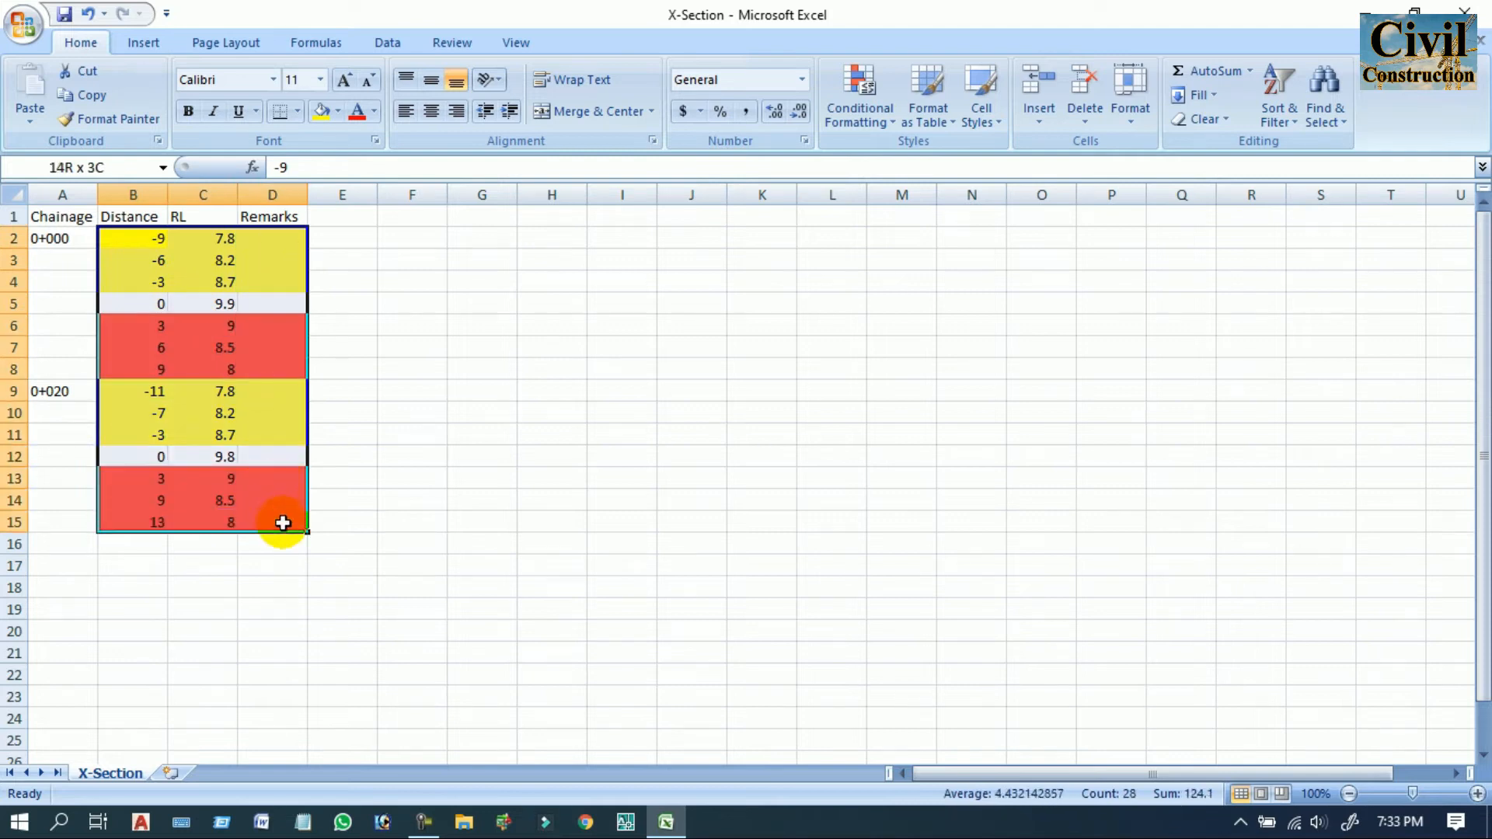
{"action": "left_click", "coordinate": [338, 115]}
{"action": "left_click", "coordinate": [354, 296]}
{"action": "left_click", "coordinate": [482, 477]}
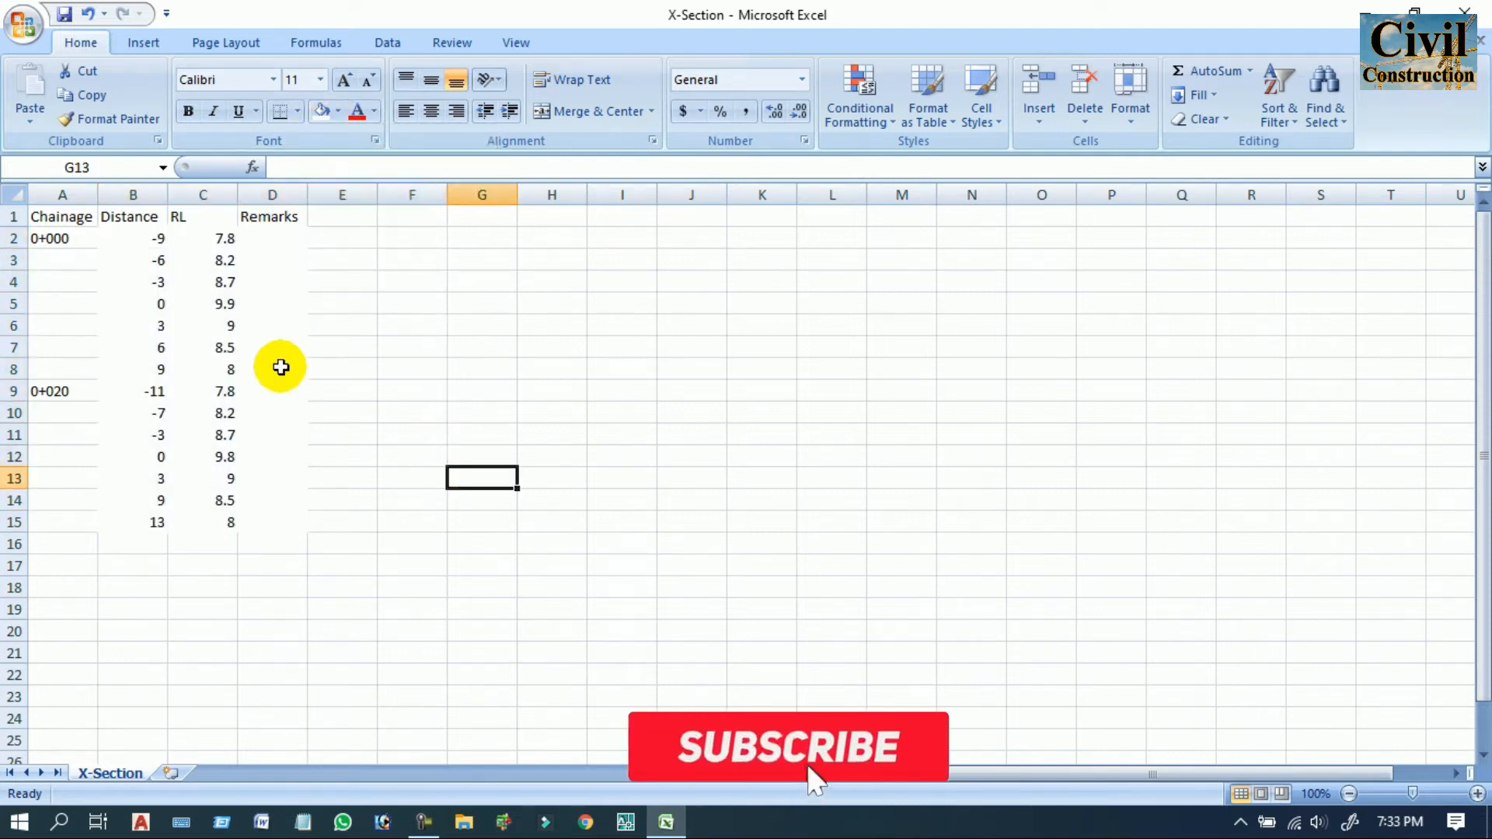
Apply All Borders to the range A1:E16 around the cross-section table
{"action": "left_click_drag", "start_coordinate": [69, 215], "coordinate": [327, 540]}
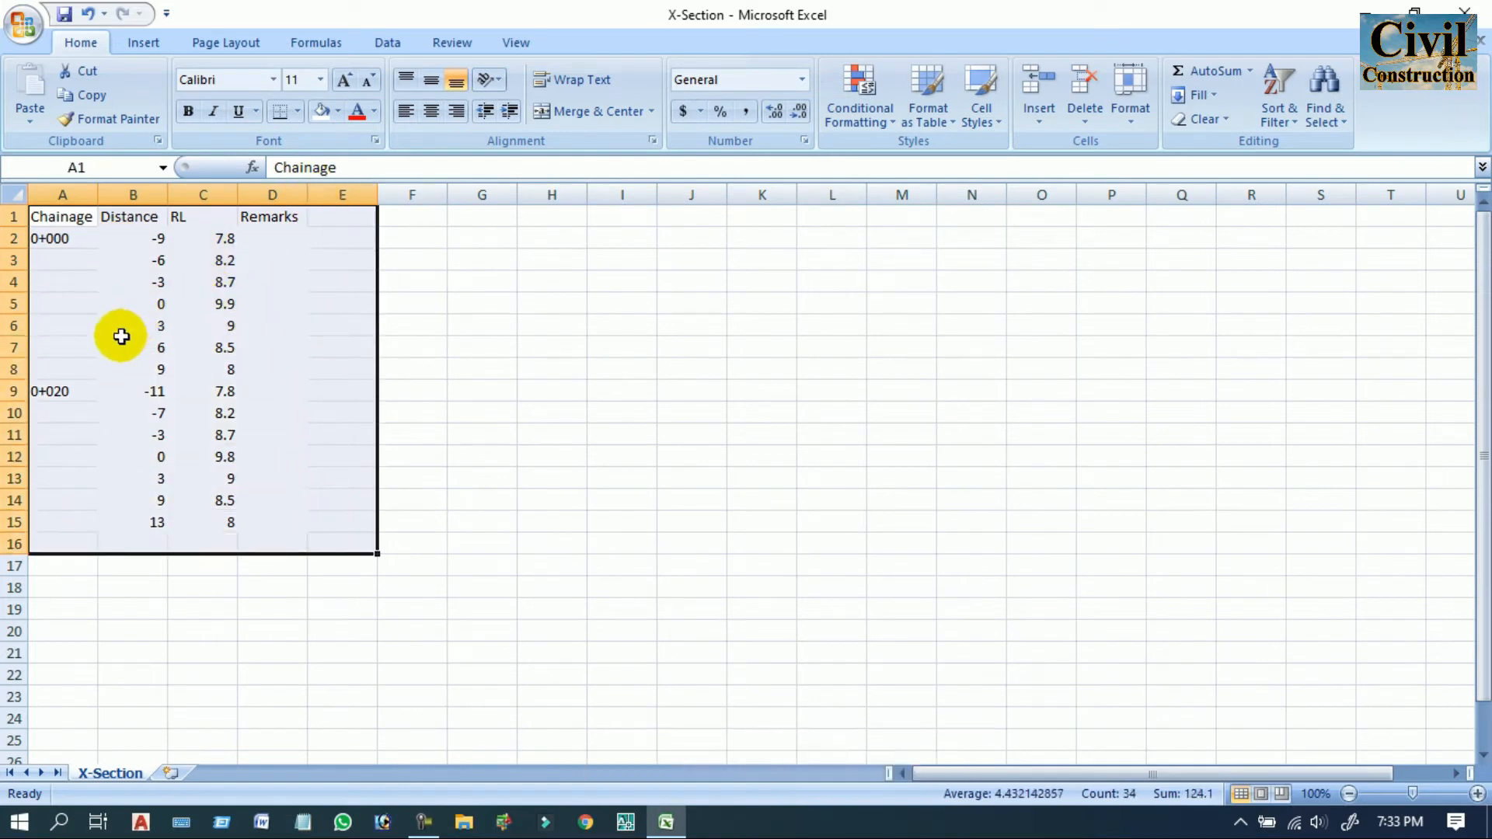
{"action": "left_click", "coordinate": [300, 113]}
{"action": "left_click", "coordinate": [346, 284]}
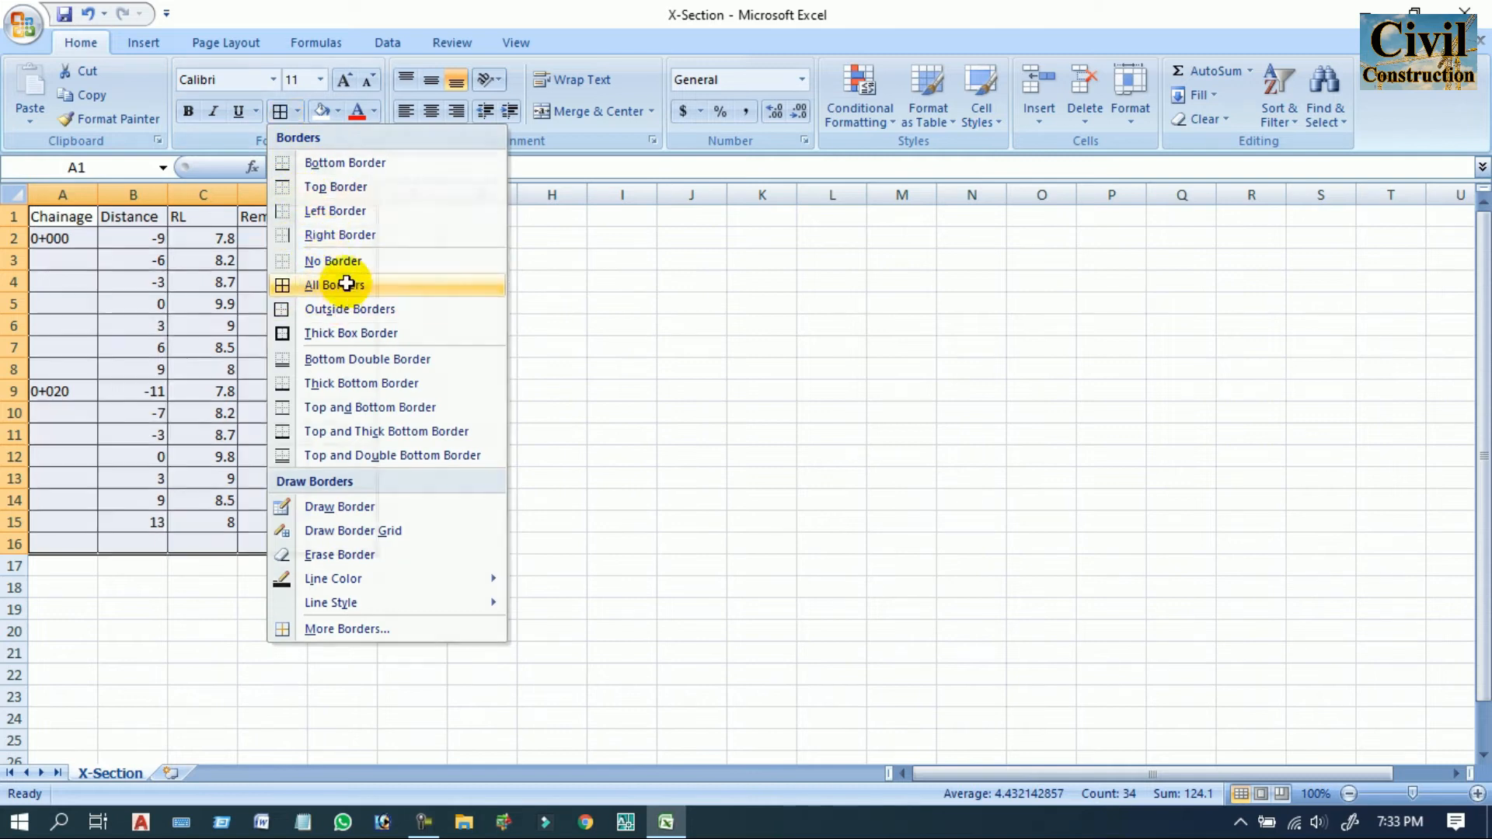
{"action": "left_click", "coordinate": [346, 284]}
{"action": "left_click", "coordinate": [485, 409]}
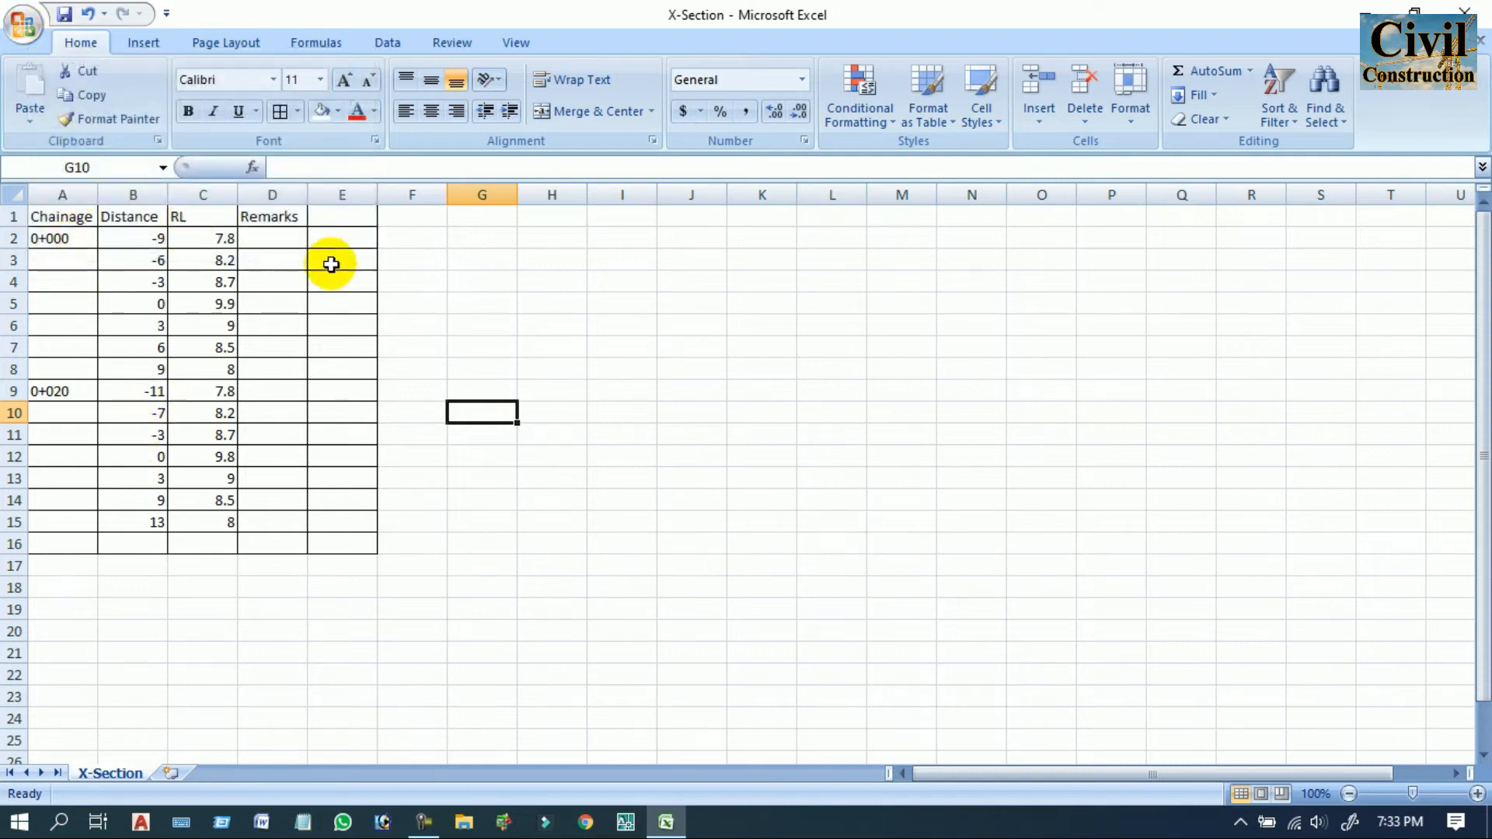
Begin saving a copy of the workbook to the Desktop under the file name X-Section2
{"action": "left_click", "coordinate": [34, 31]}
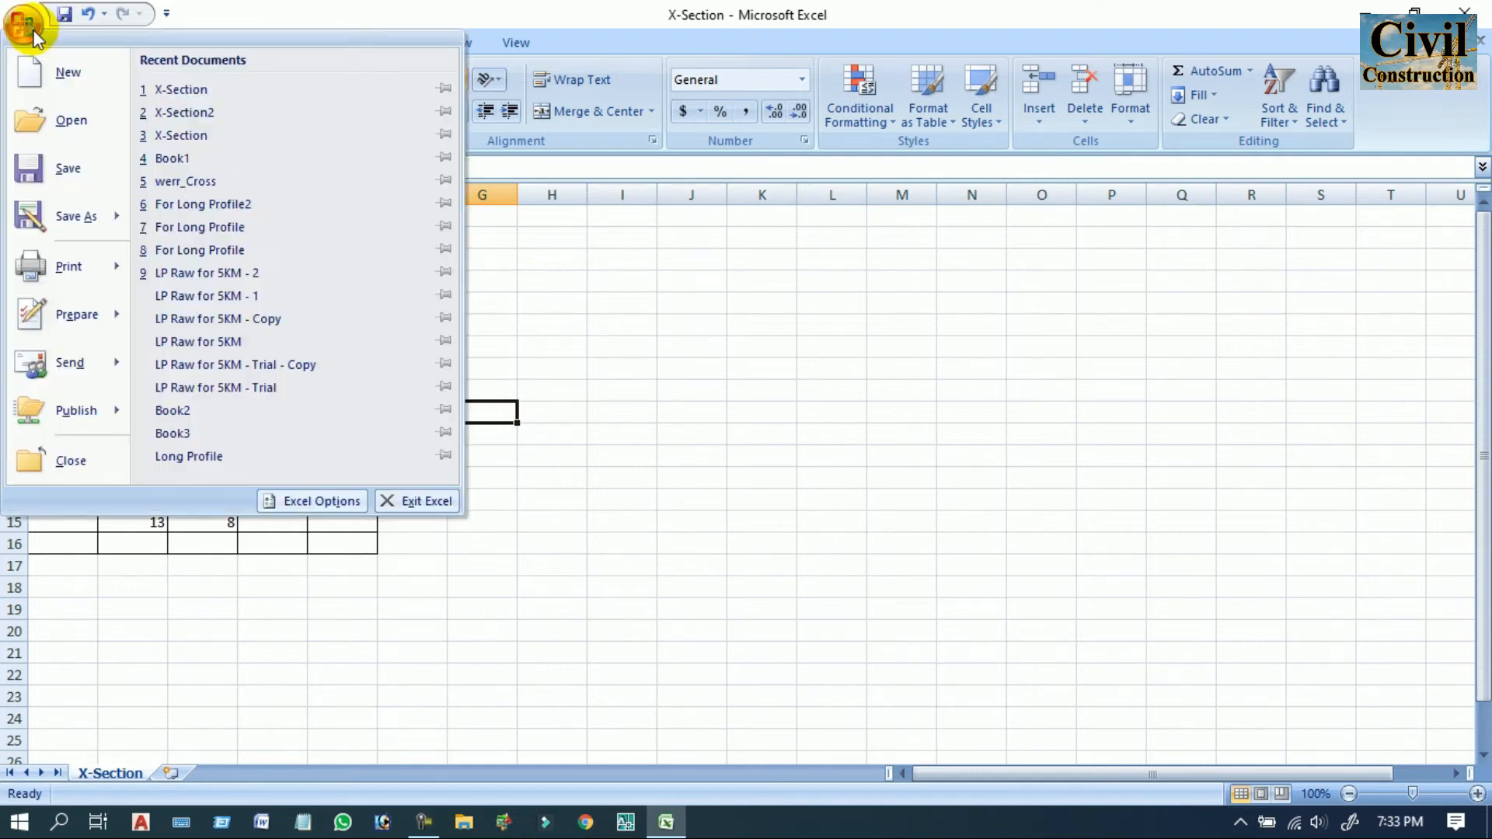
{"action": "mouse_move", "coordinate": [56, 222]}
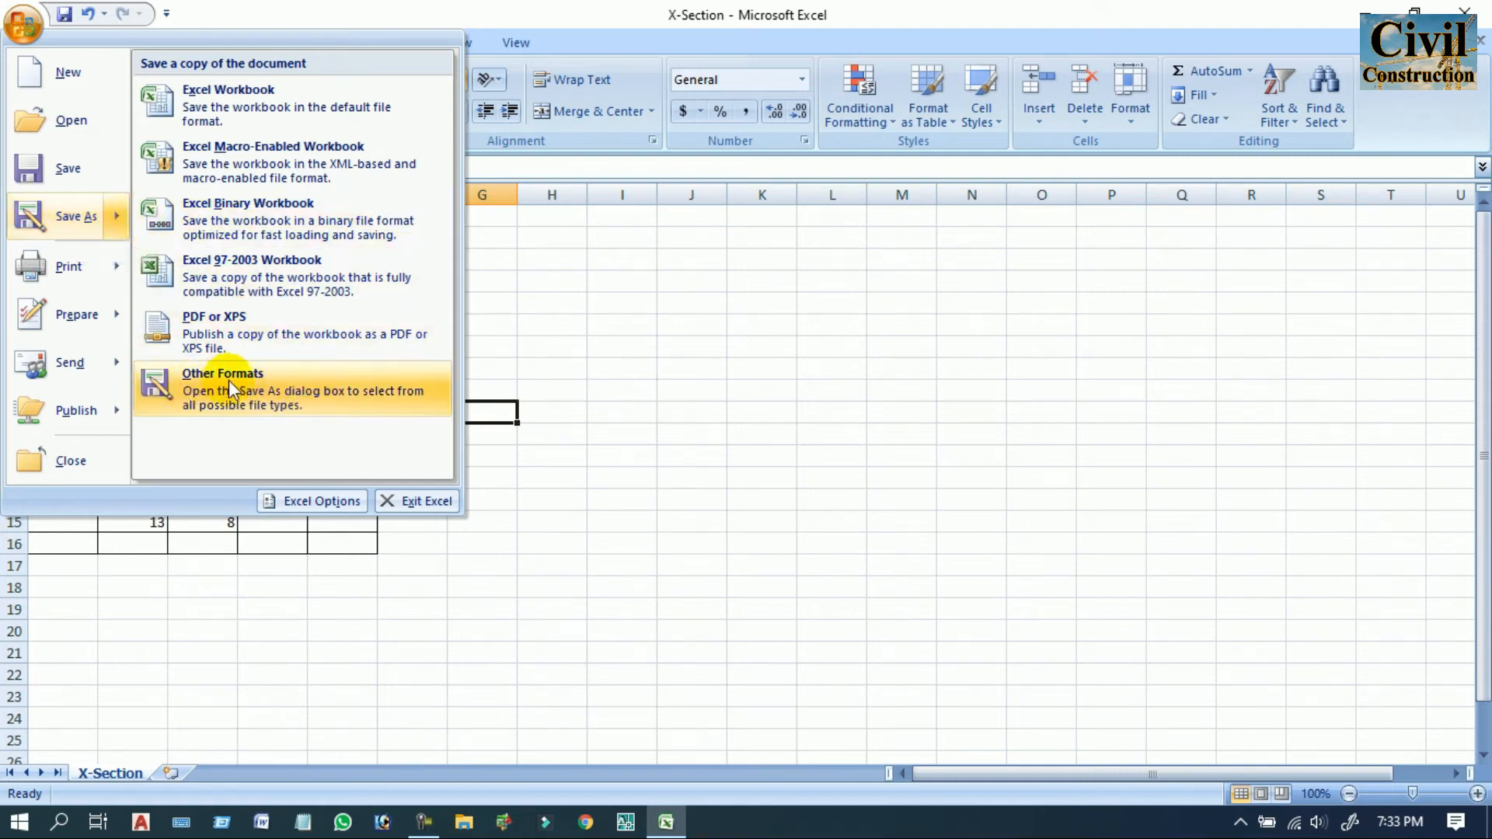
{"action": "left_click", "coordinate": [290, 397]}
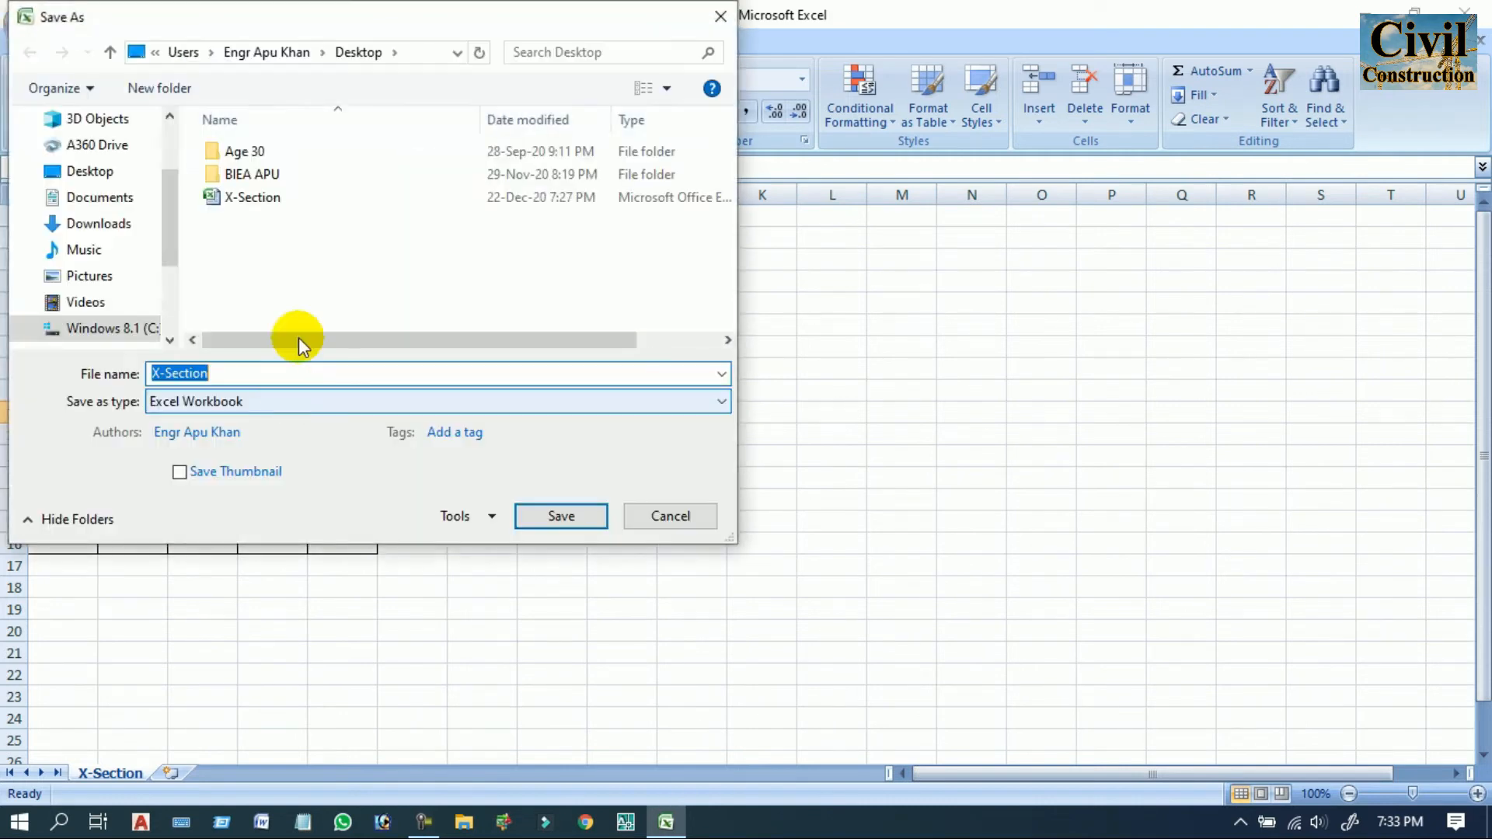
{"action": "left_click_drag", "start_coordinate": [251, 20], "coordinate": [350, 74]}
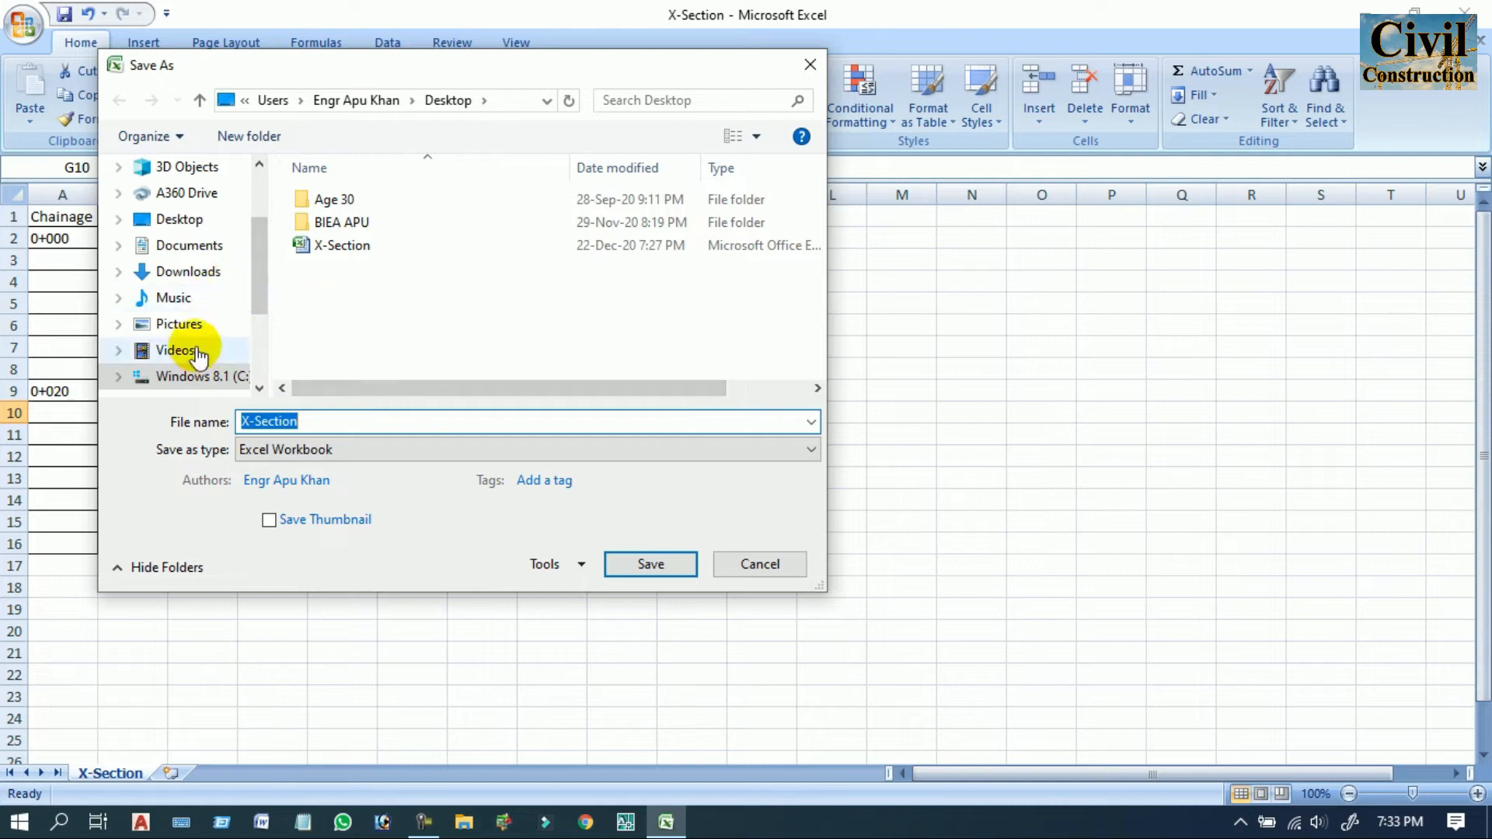
{"action": "left_click", "coordinate": [179, 224]}
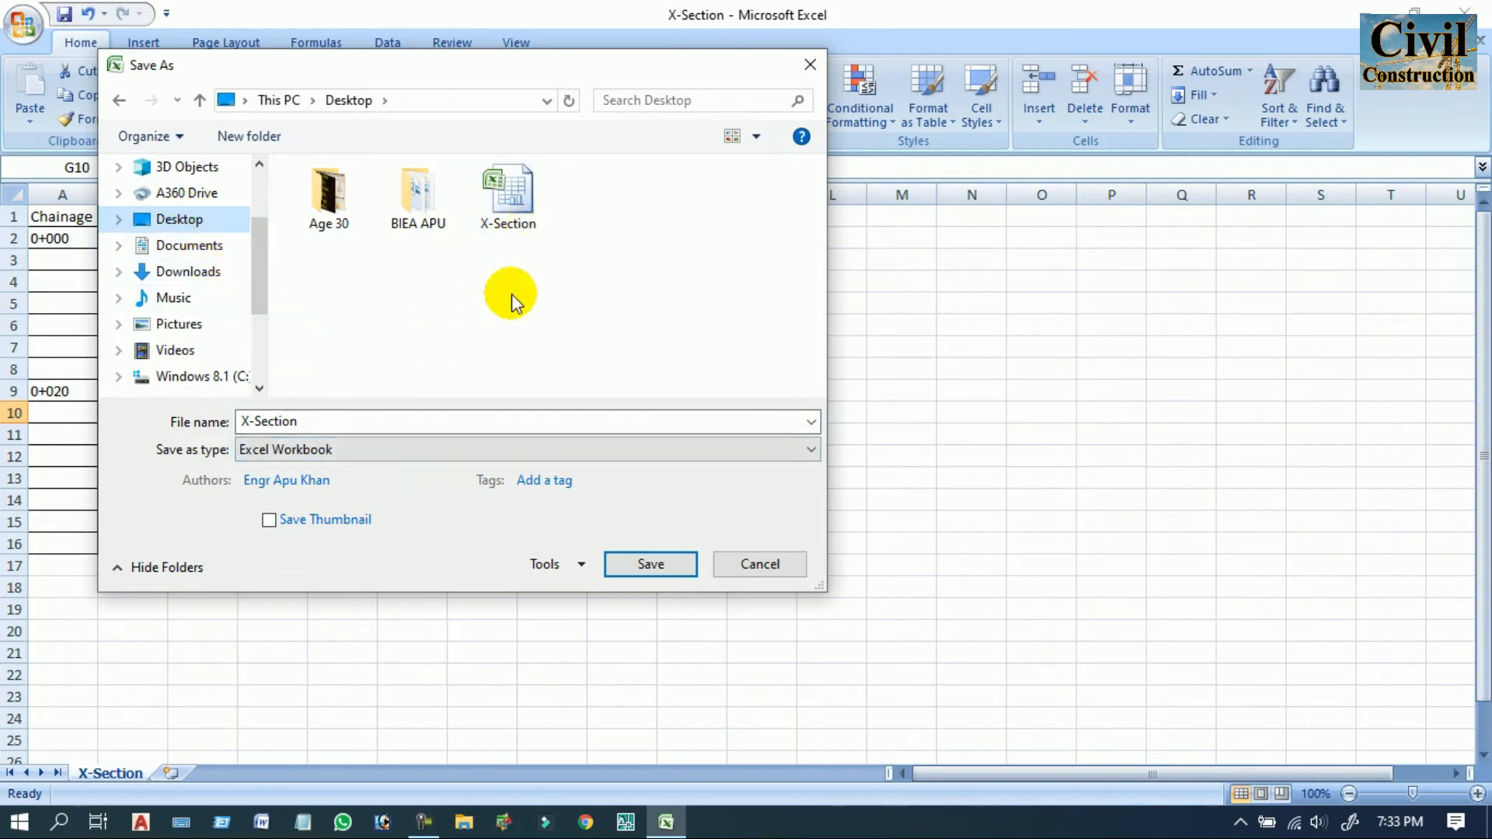
{"action": "double_click", "coordinate": [355, 421]}
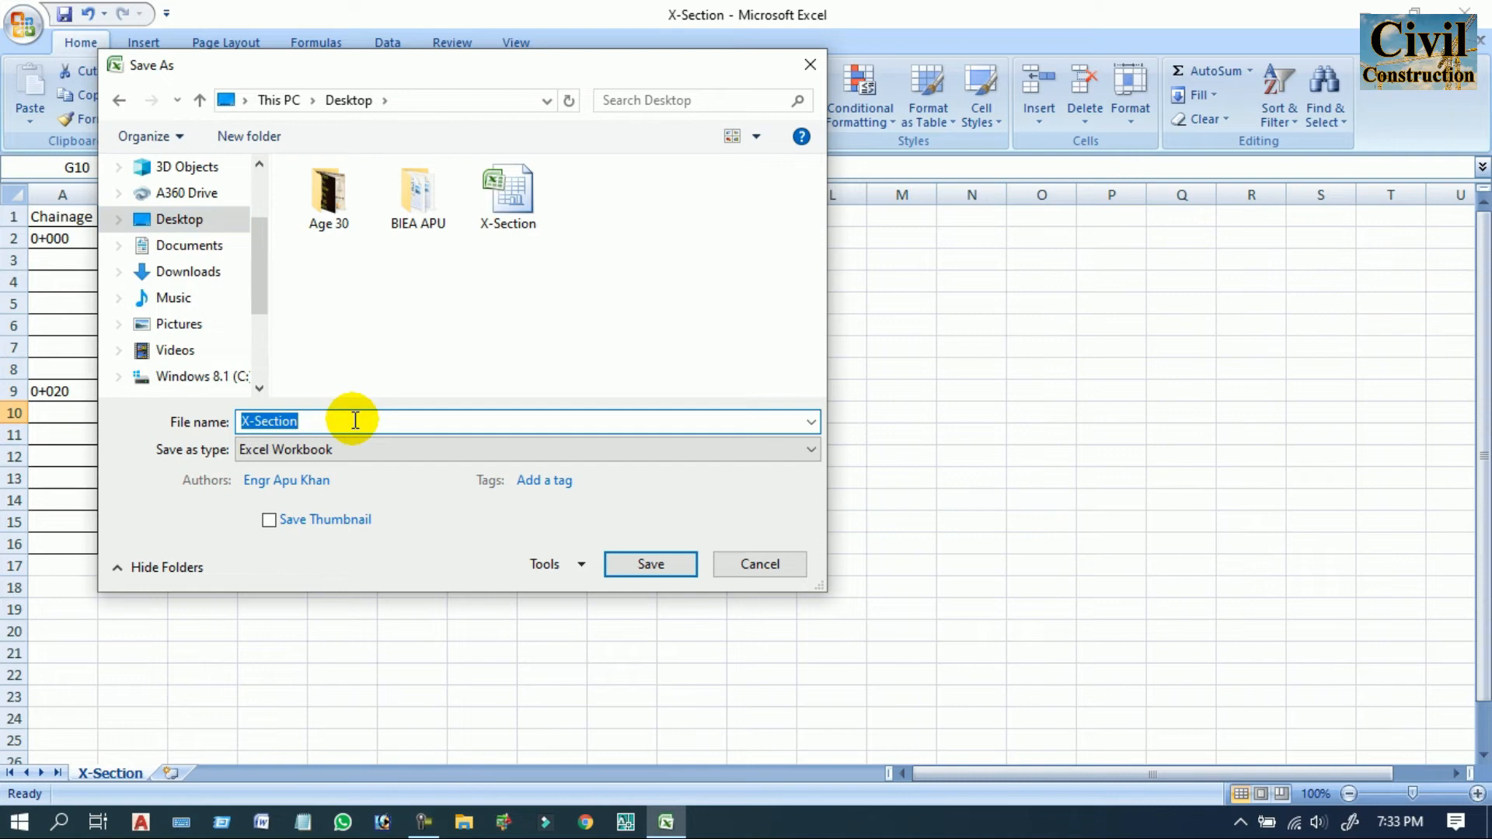
{"action": "left_click", "coordinate": [356, 420]}
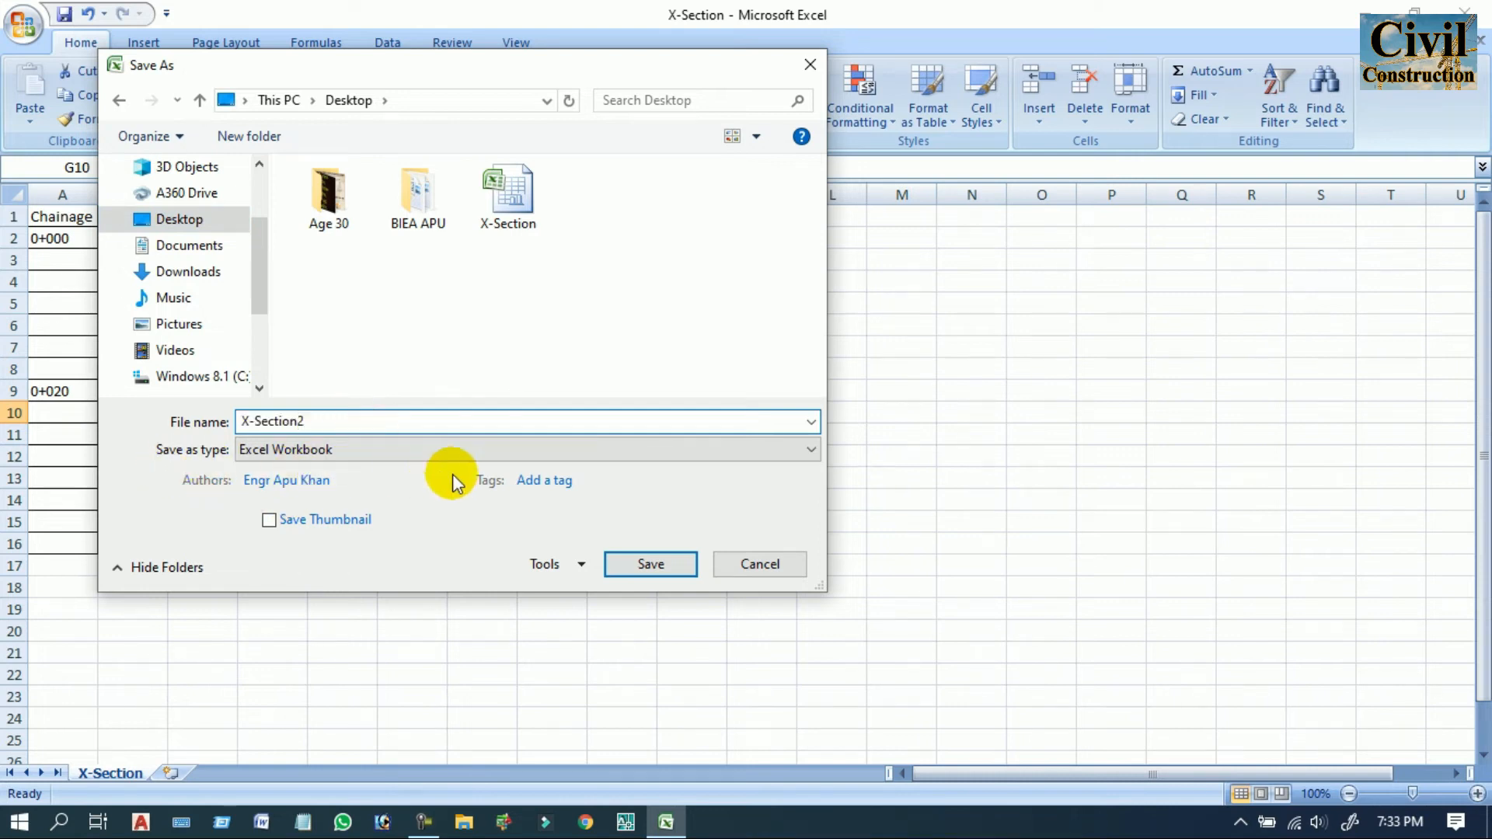
Save the X-Section2 copy in CSV (MS-DOS) format and keep that format despite incompatible features
{"action": "left_click", "coordinate": [331, 449]}
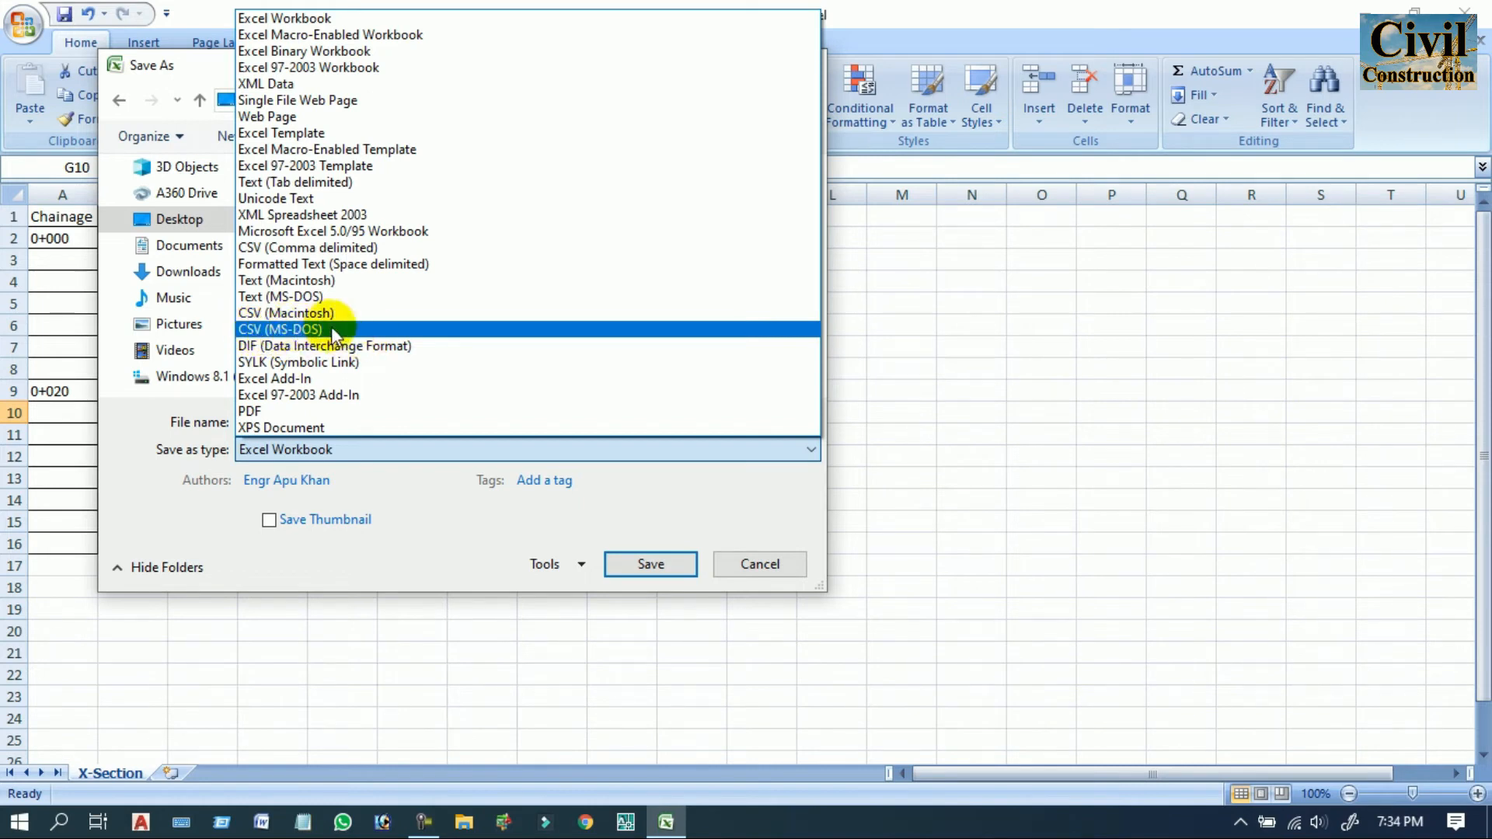
{"action": "left_click", "coordinate": [381, 330]}
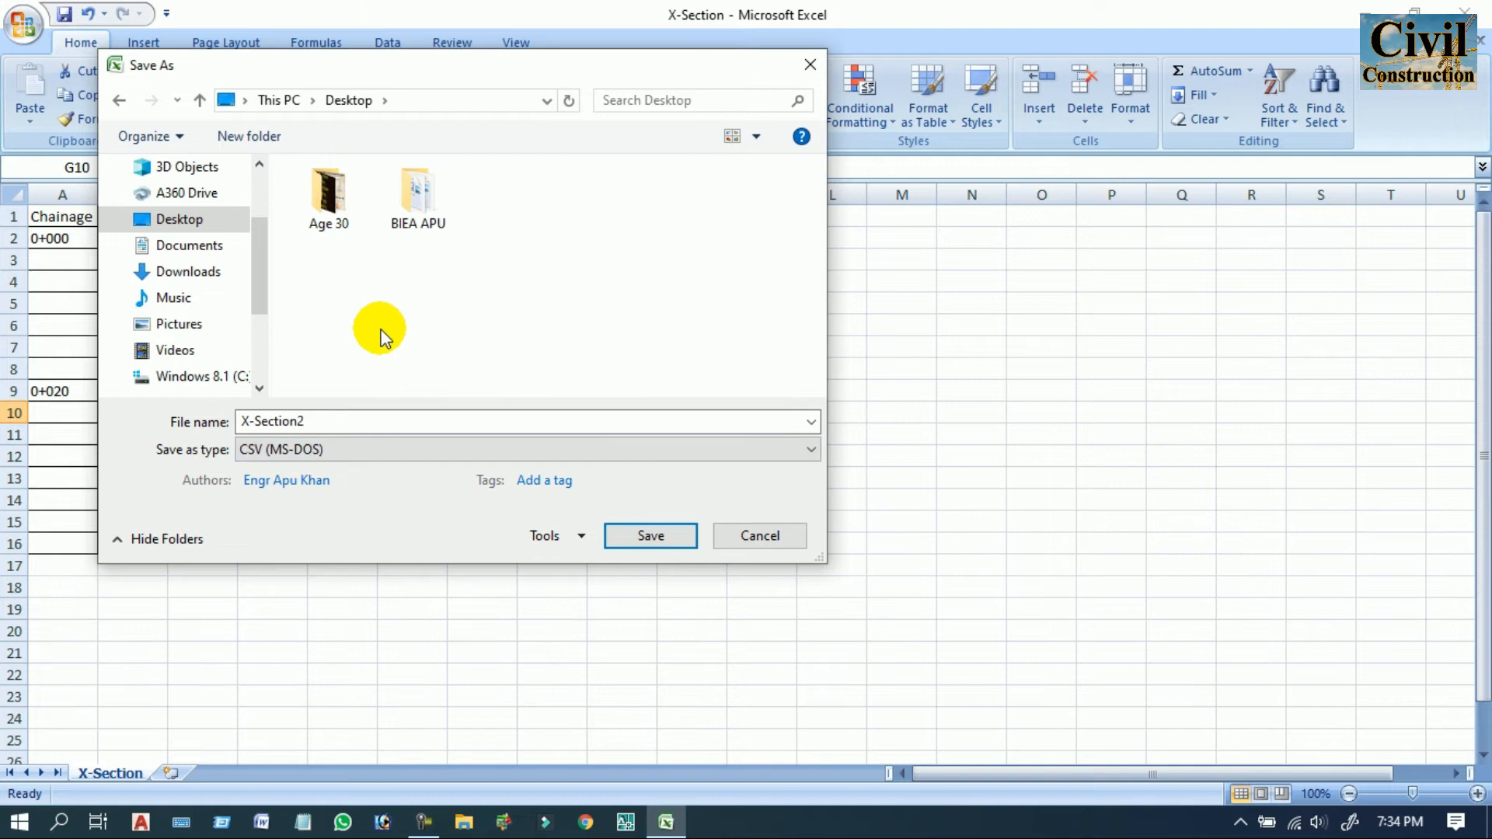
{"action": "left_click", "coordinate": [631, 536]}
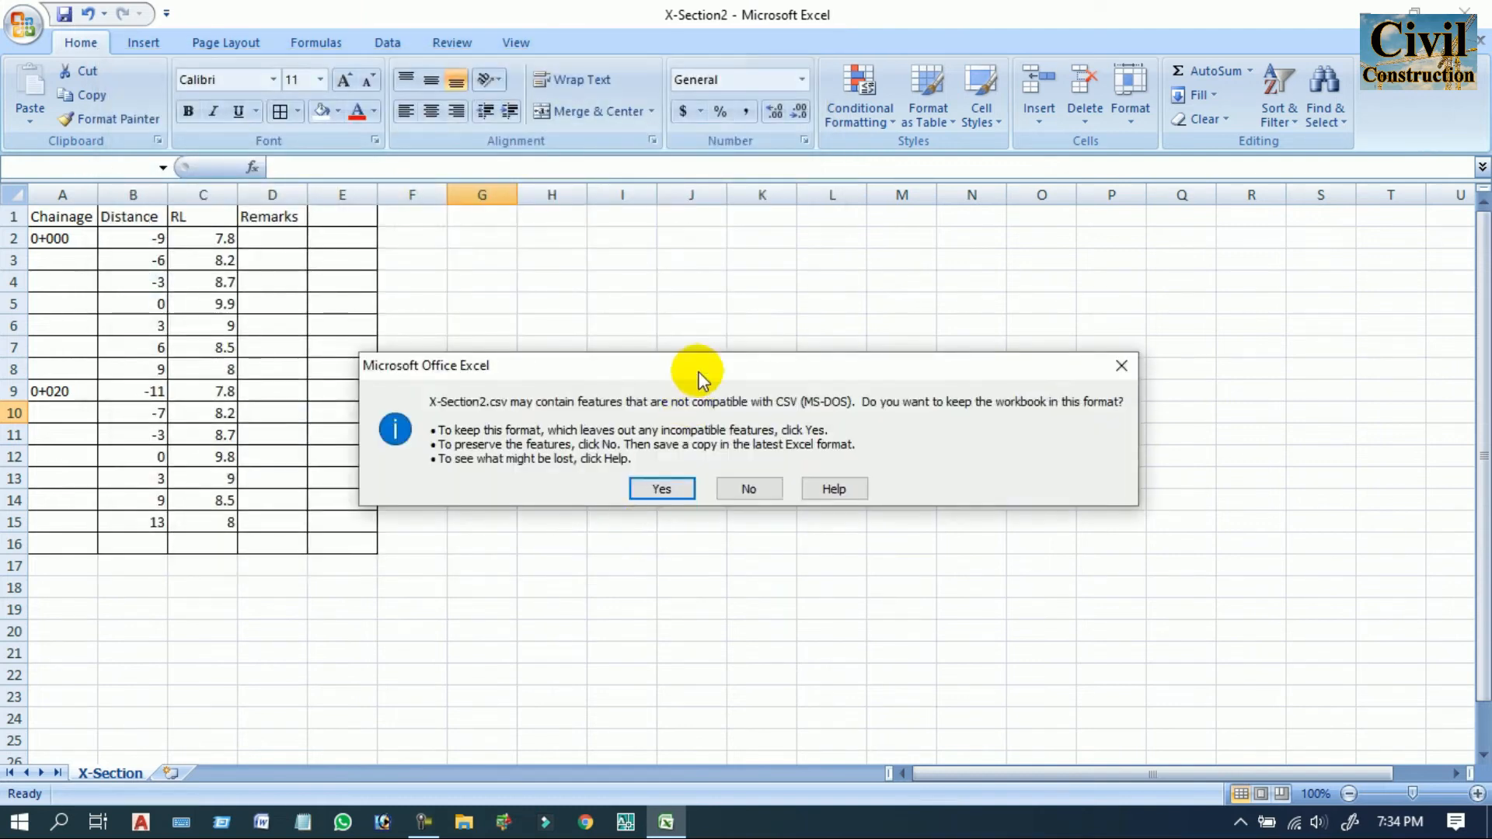
{"action": "left_click_drag", "start_coordinate": [698, 370], "coordinate": [711, 248]}
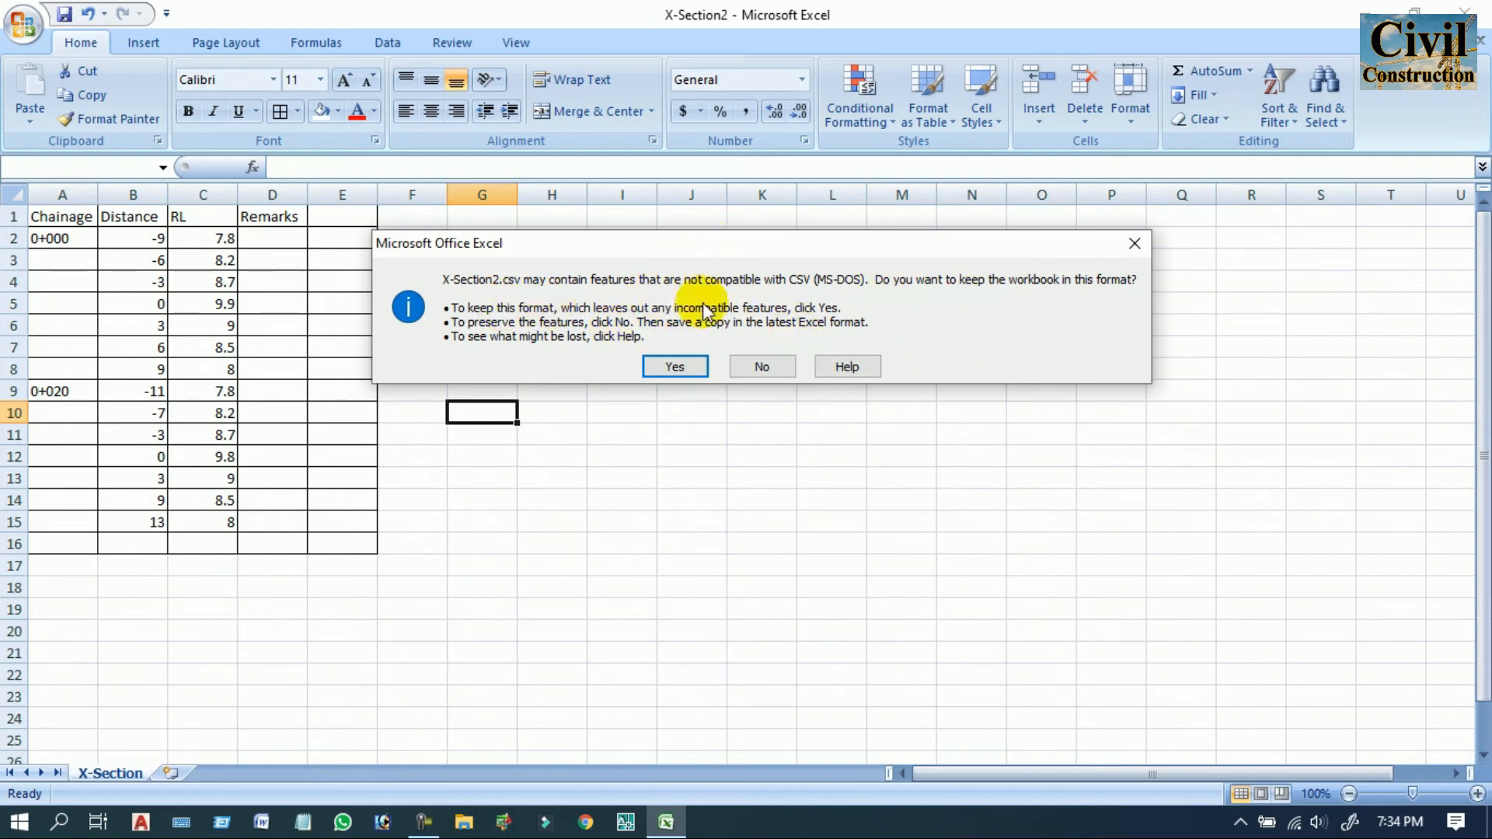
{"action": "left_click", "coordinate": [676, 369]}
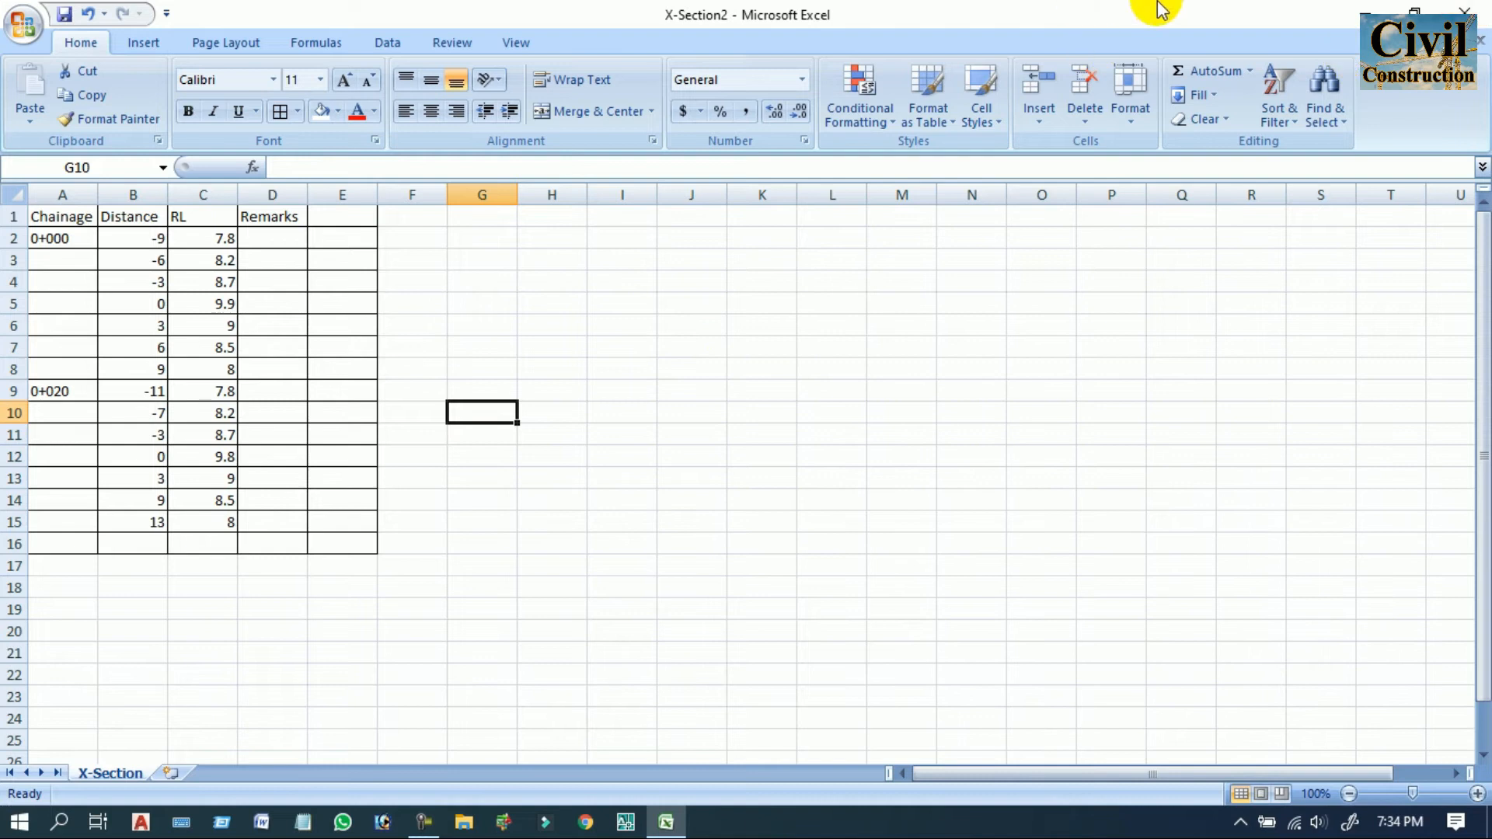
Close Excel without saving further changes to X-Section2.csv and refresh the desktop
{"action": "left_click", "coordinate": [1465, 13]}
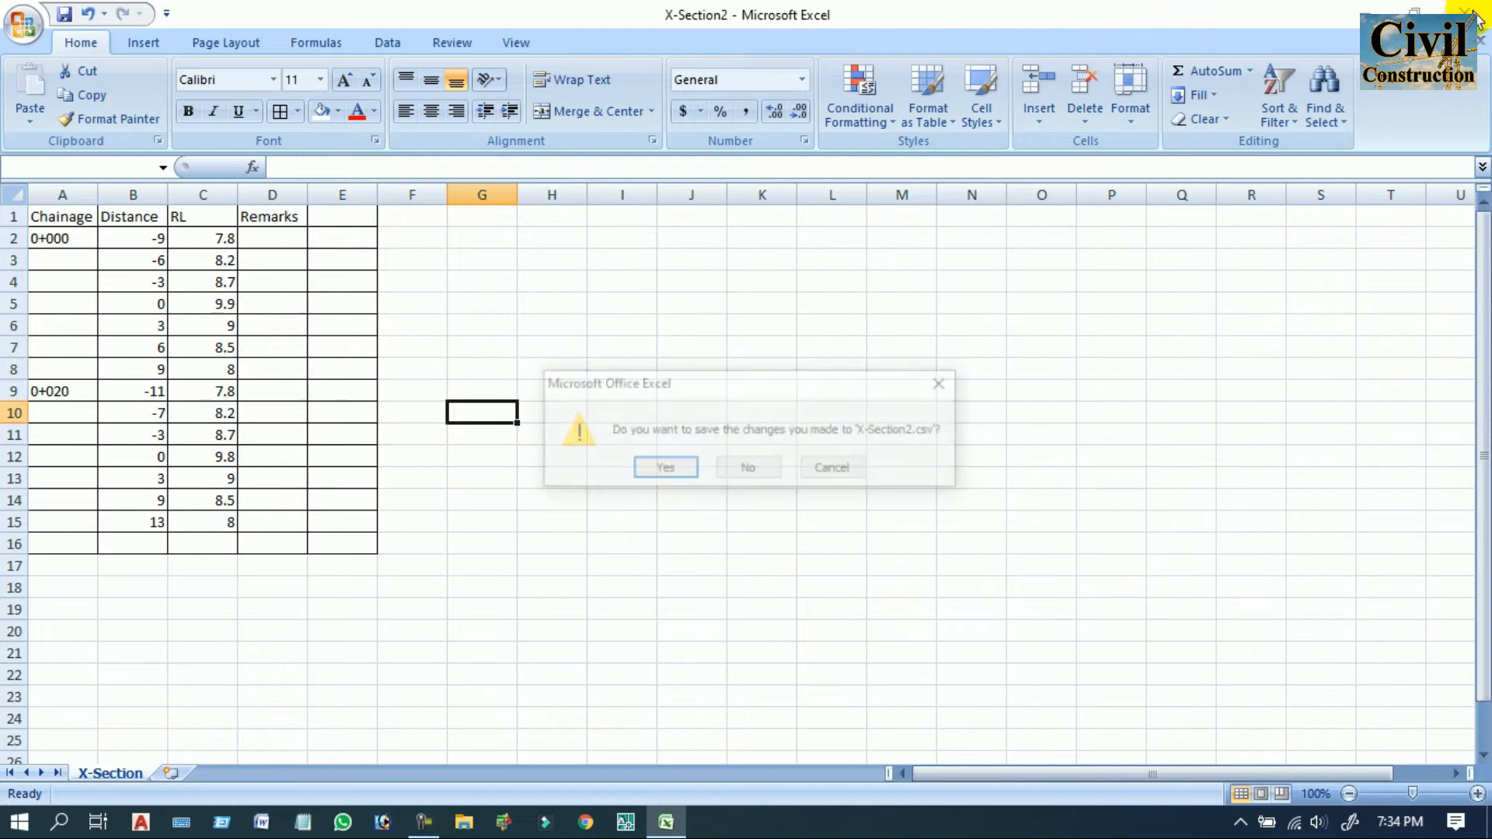
{"action": "left_click", "coordinate": [750, 467]}
{"action": "right_click", "coordinate": [673, 322]}
{"action": "left_click", "coordinate": [732, 385]}
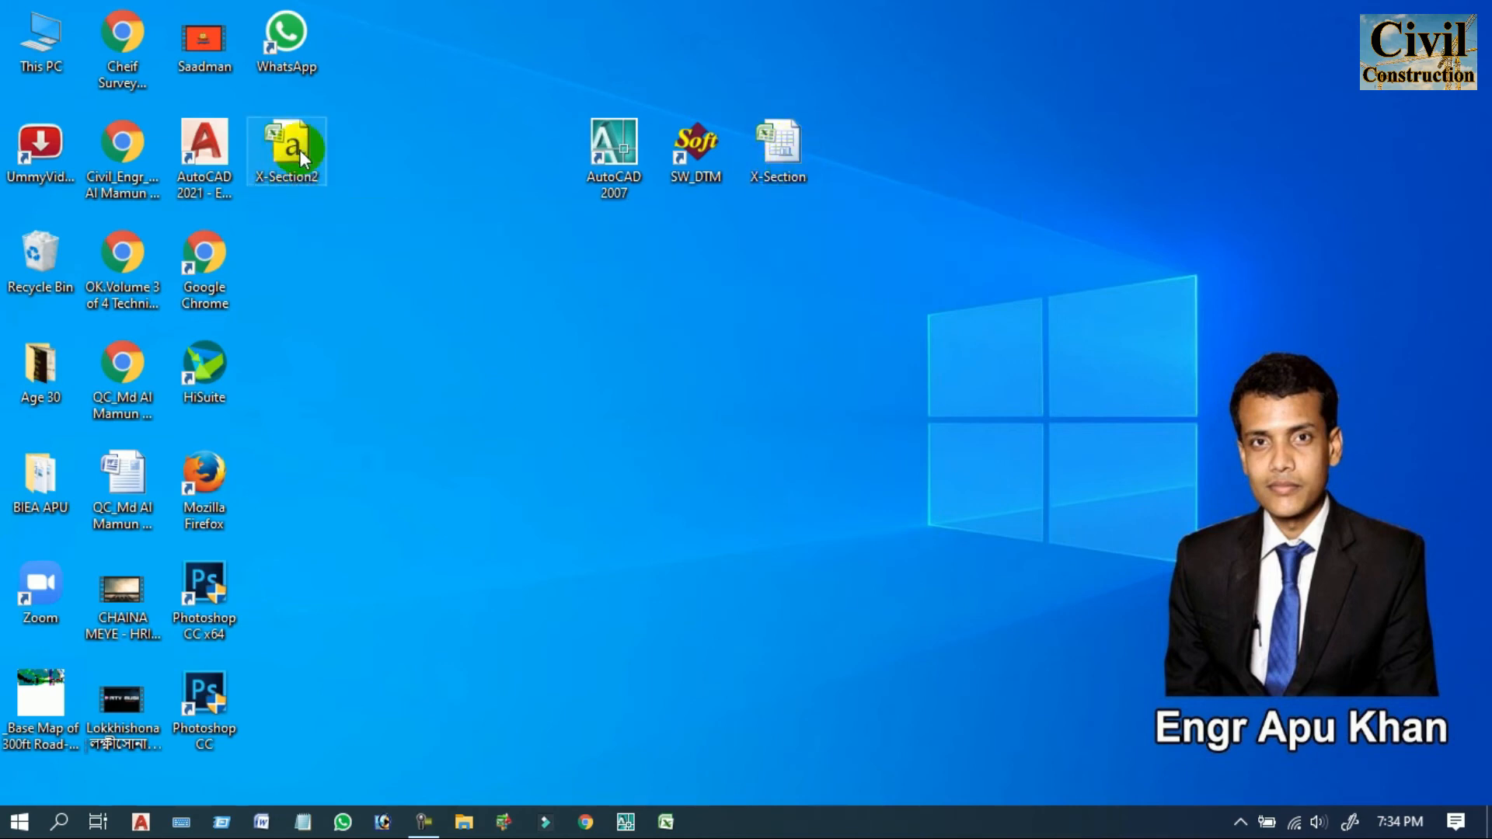
Move the X-Section2 file on the desktop to directly below the SW_DTM shortcut
{"action": "left_click_drag", "start_coordinate": [296, 176], "coordinate": [539, 249]}
{"action": "left_click_drag", "start_coordinate": [677, 308], "coordinate": [685, 308]}
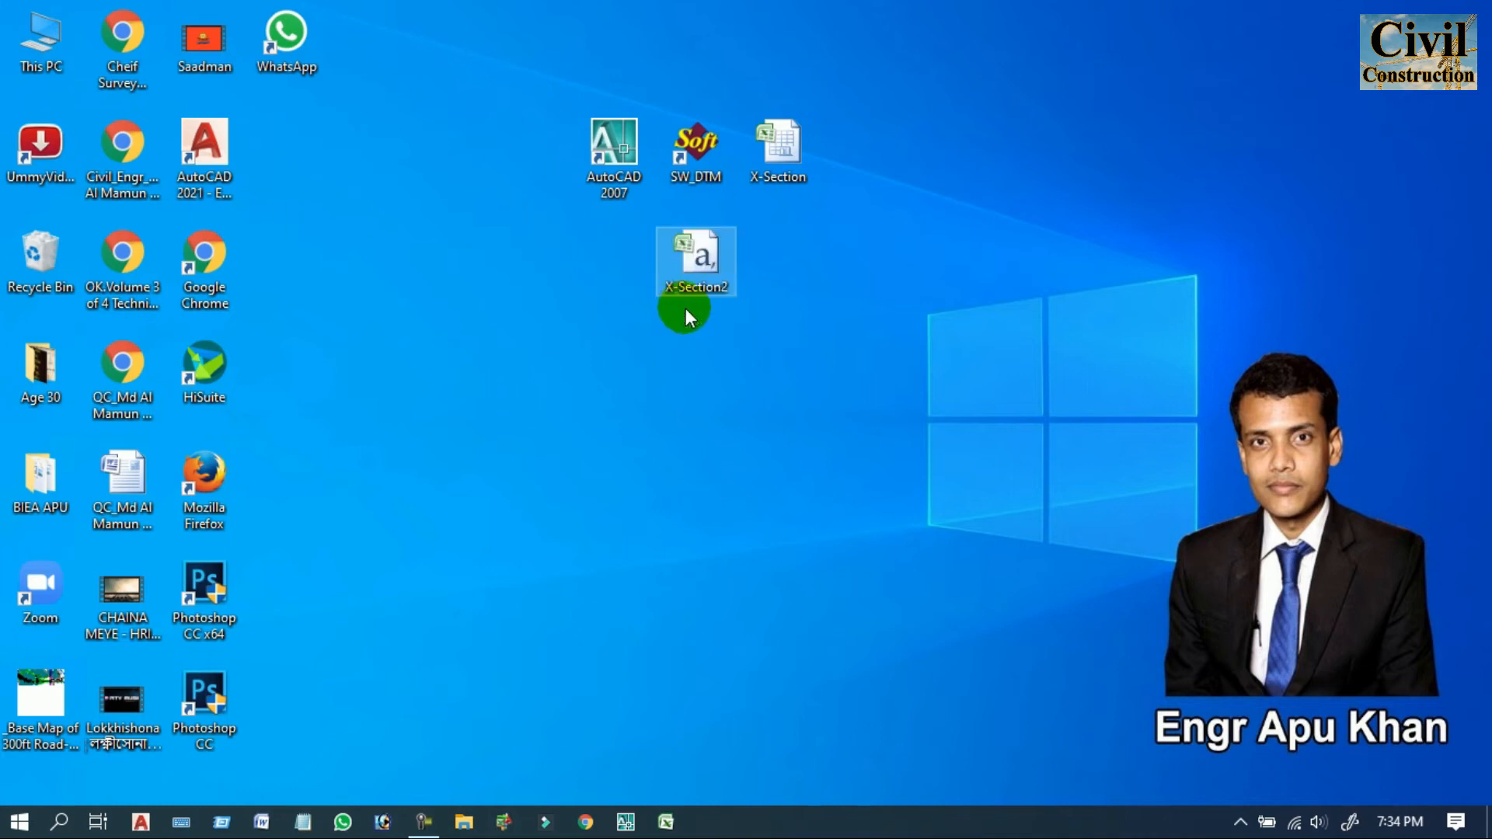
{"action": "right_click", "coordinate": [901, 237]}
{"action": "left_click", "coordinate": [957, 302]}
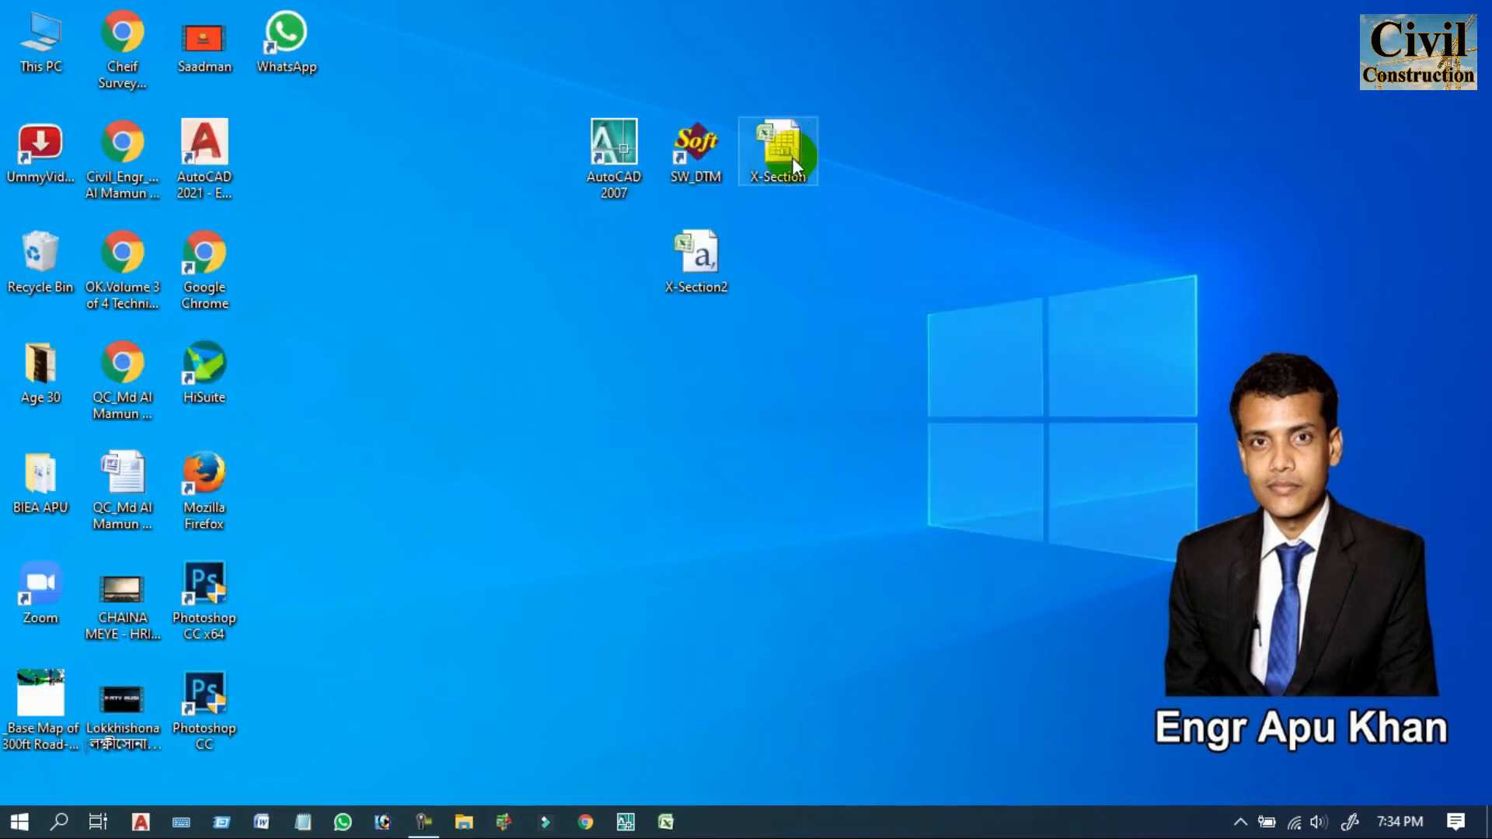
{"action": "left_click", "coordinate": [772, 159]}
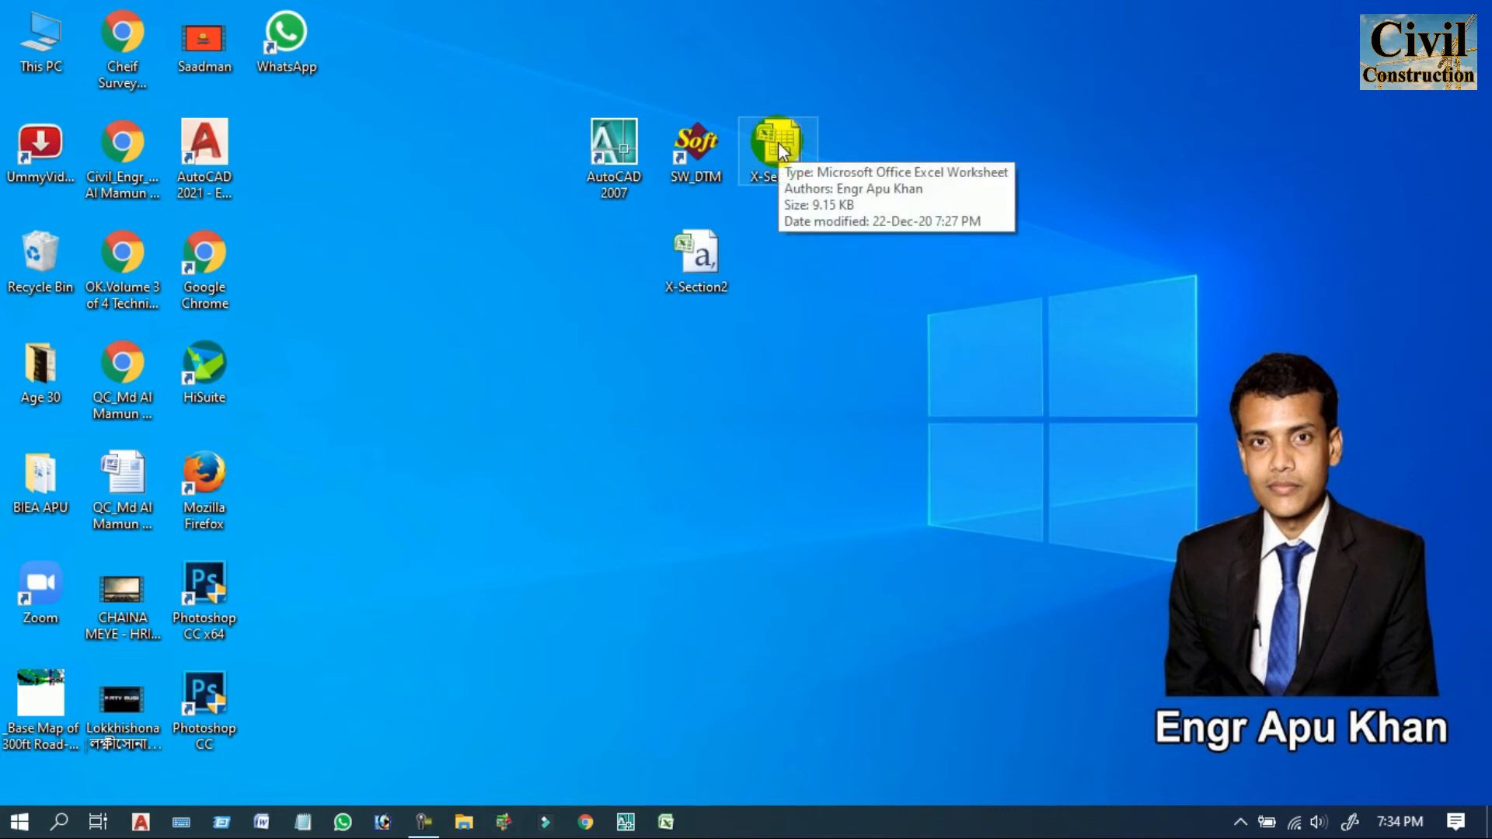
{"action": "right_click", "coordinate": [986, 99]}
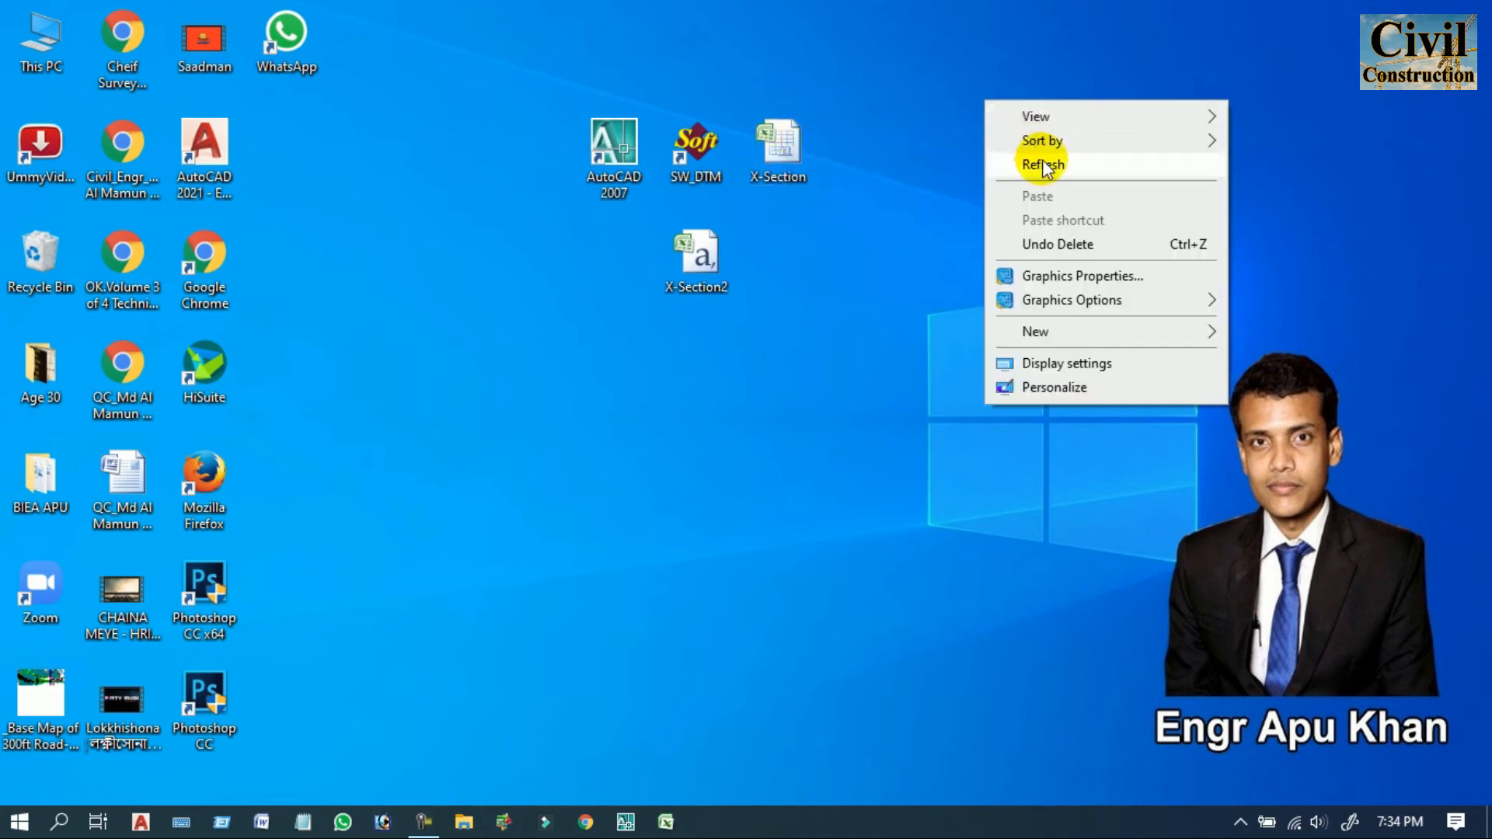
{"action": "left_click", "coordinate": [1042, 165]}
{"action": "left_click", "coordinate": [632, 185]}
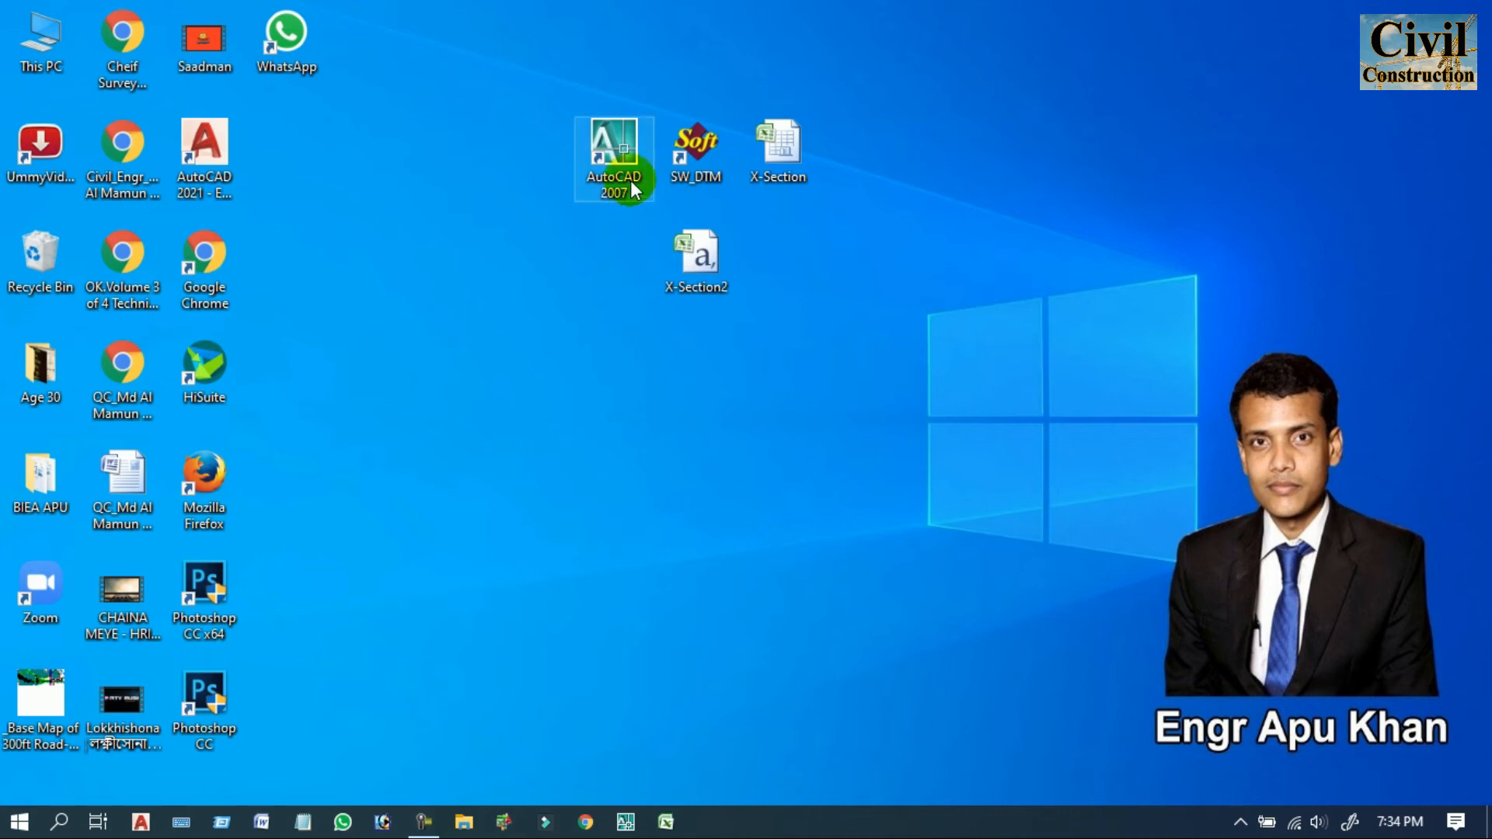
{"action": "left_click", "coordinate": [693, 184]}
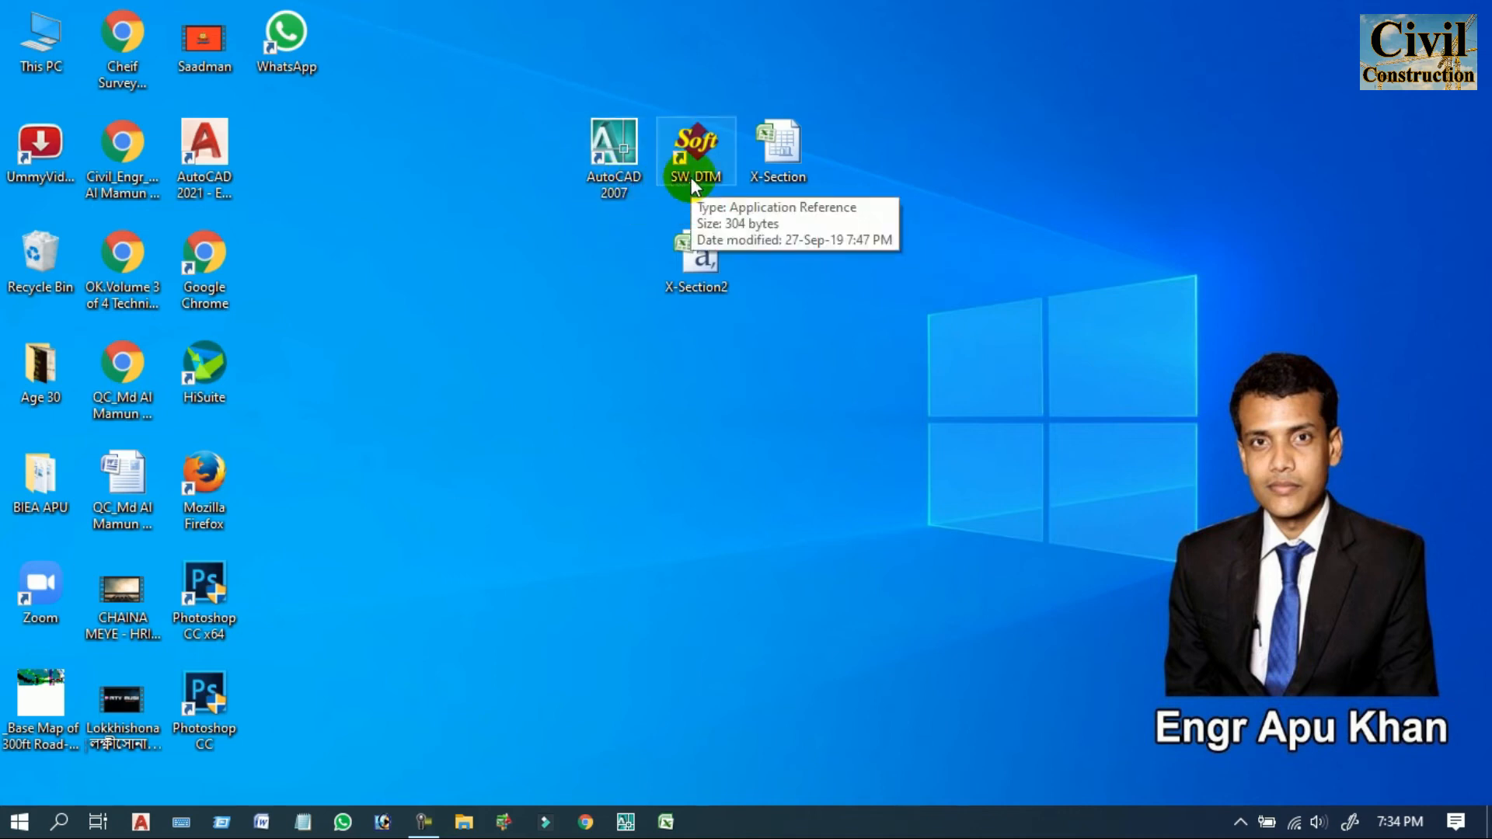
{"action": "double_click", "coordinate": [700, 163]}
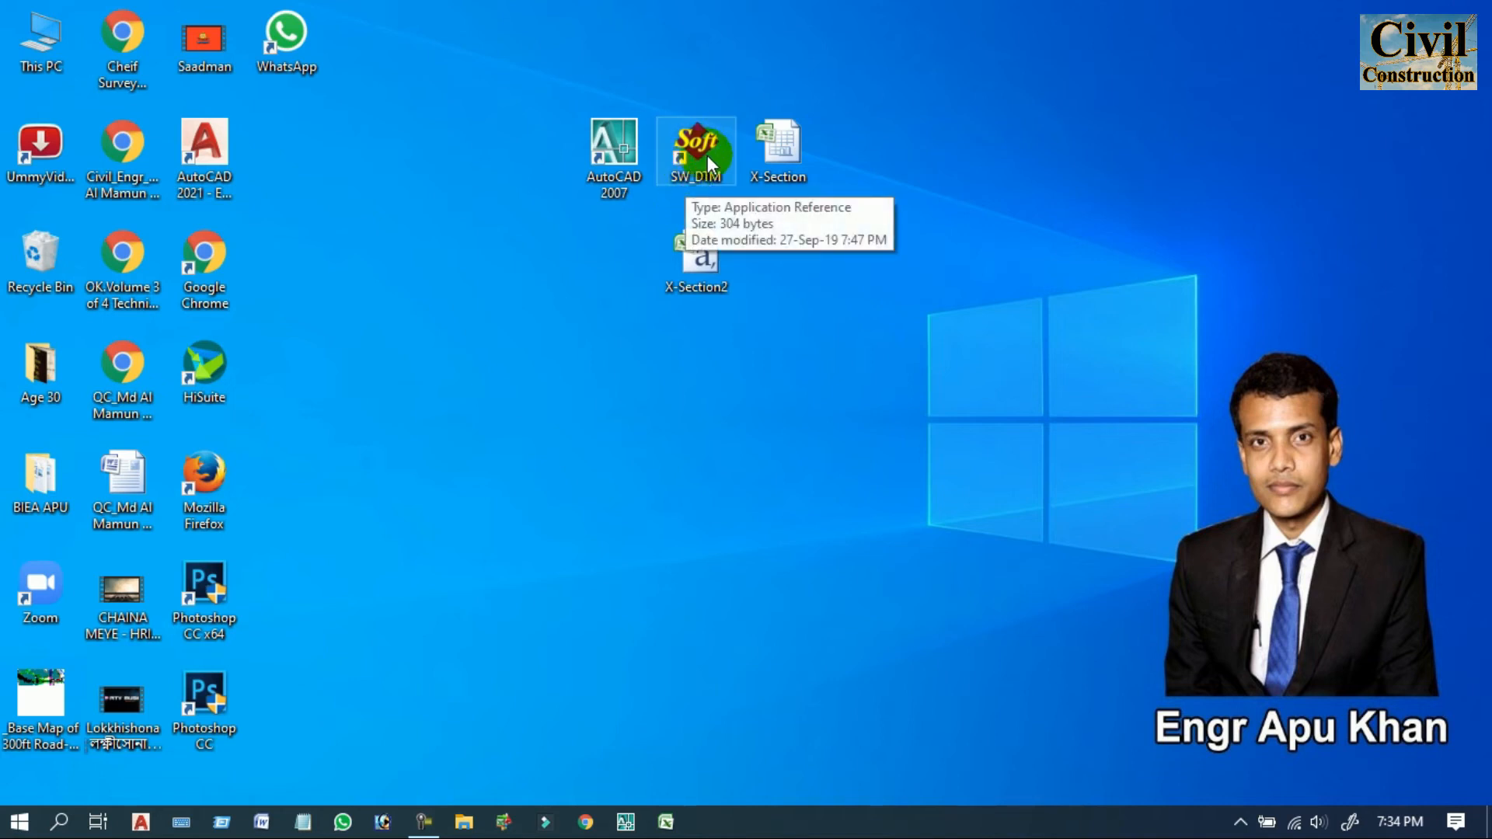
{"action": "left_click", "coordinate": [614, 198]}
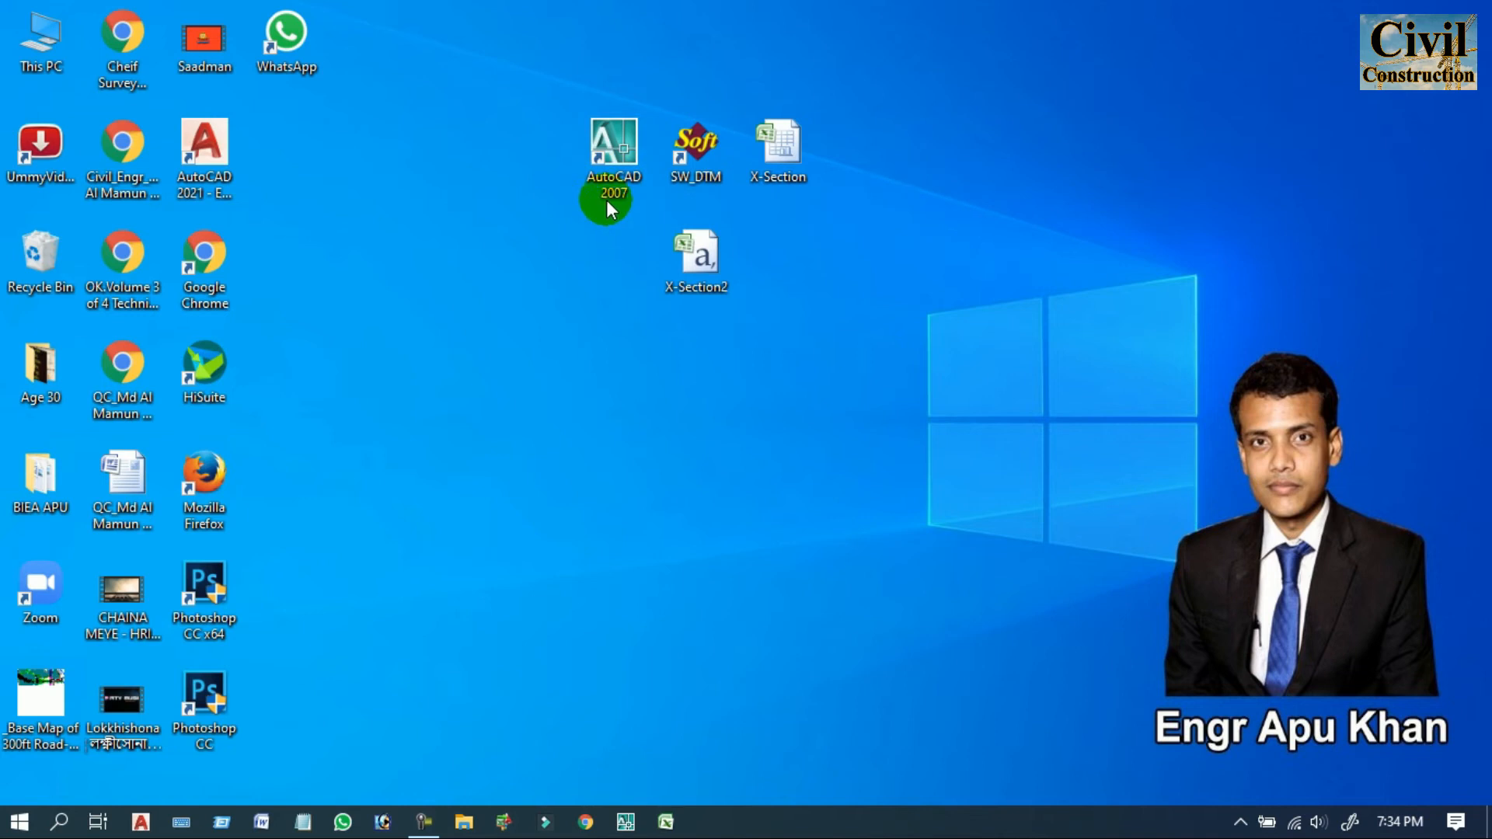
Launch AutoCAD 2007 and SW_DTM, and place the SW_DTM window over AutoCAD's upper toolbars, clear of the drawing area
{"action": "double_click", "coordinate": [630, 171]}
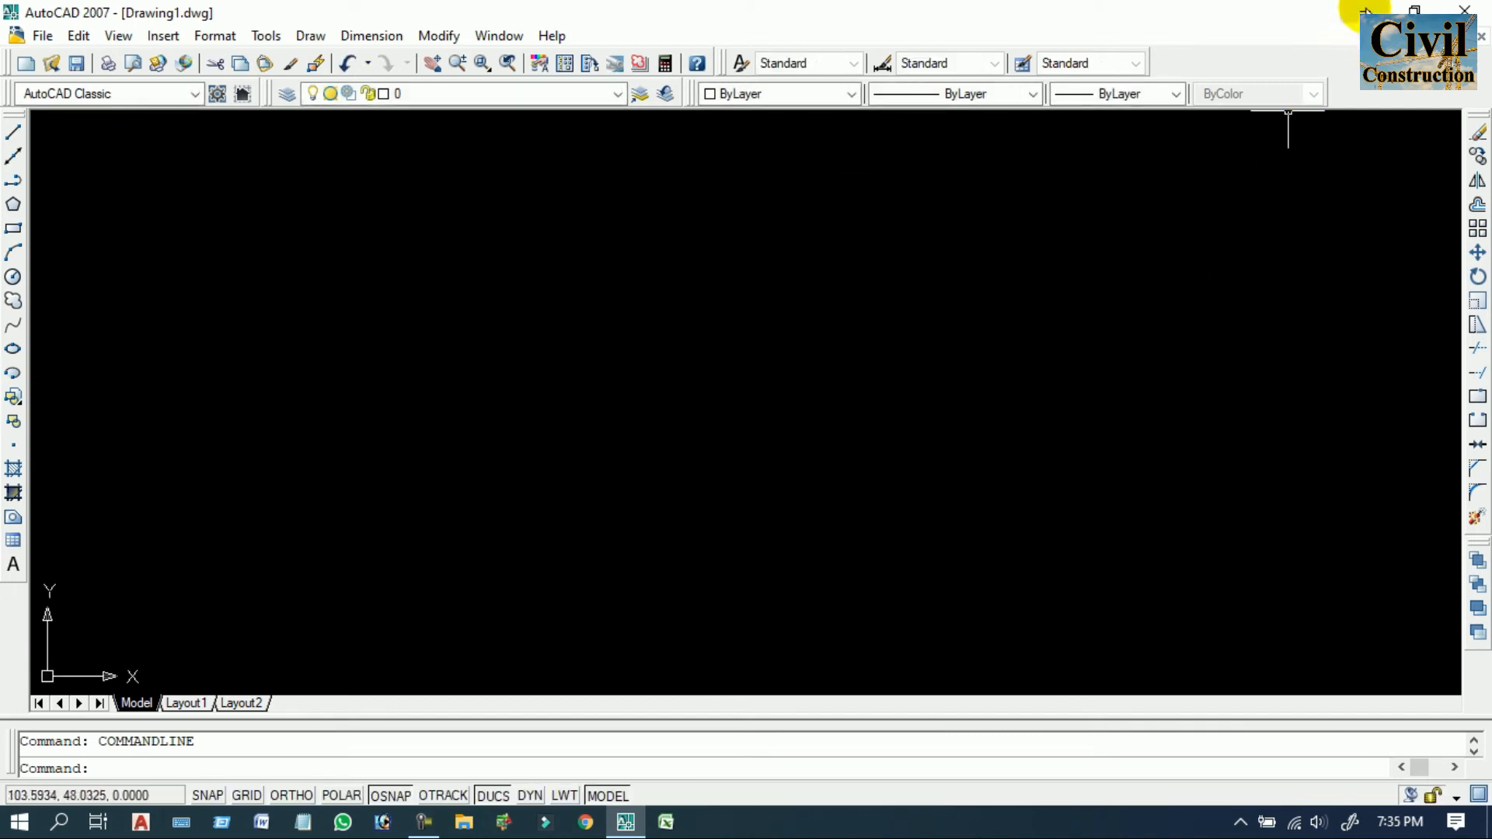
{"action": "left_click", "coordinate": [1366, 11]}
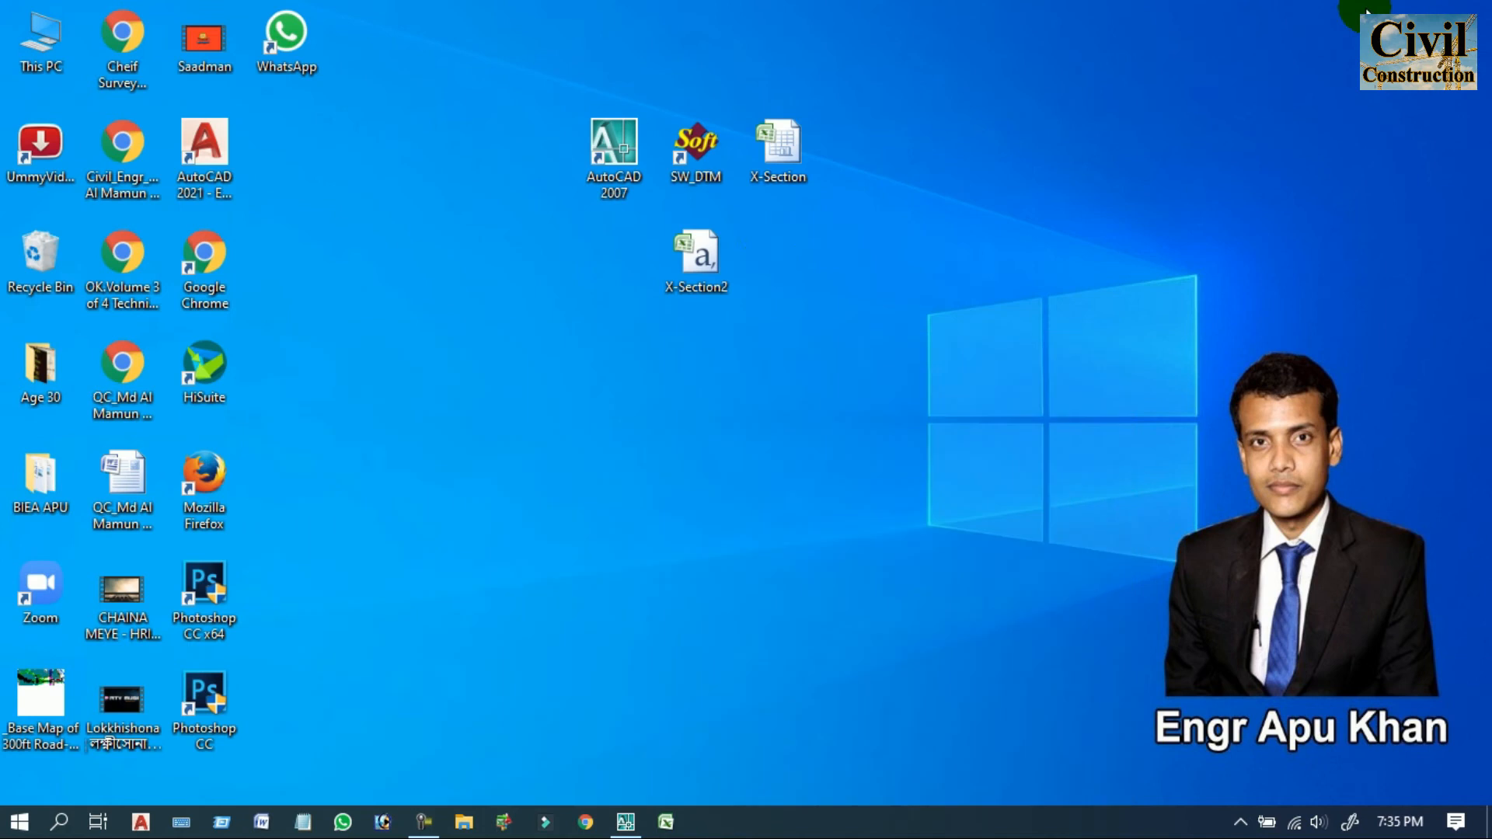
{"action": "double_click", "coordinate": [709, 162]}
{"action": "left_click_drag", "start_coordinate": [351, 98], "coordinate": [1073, 202]}
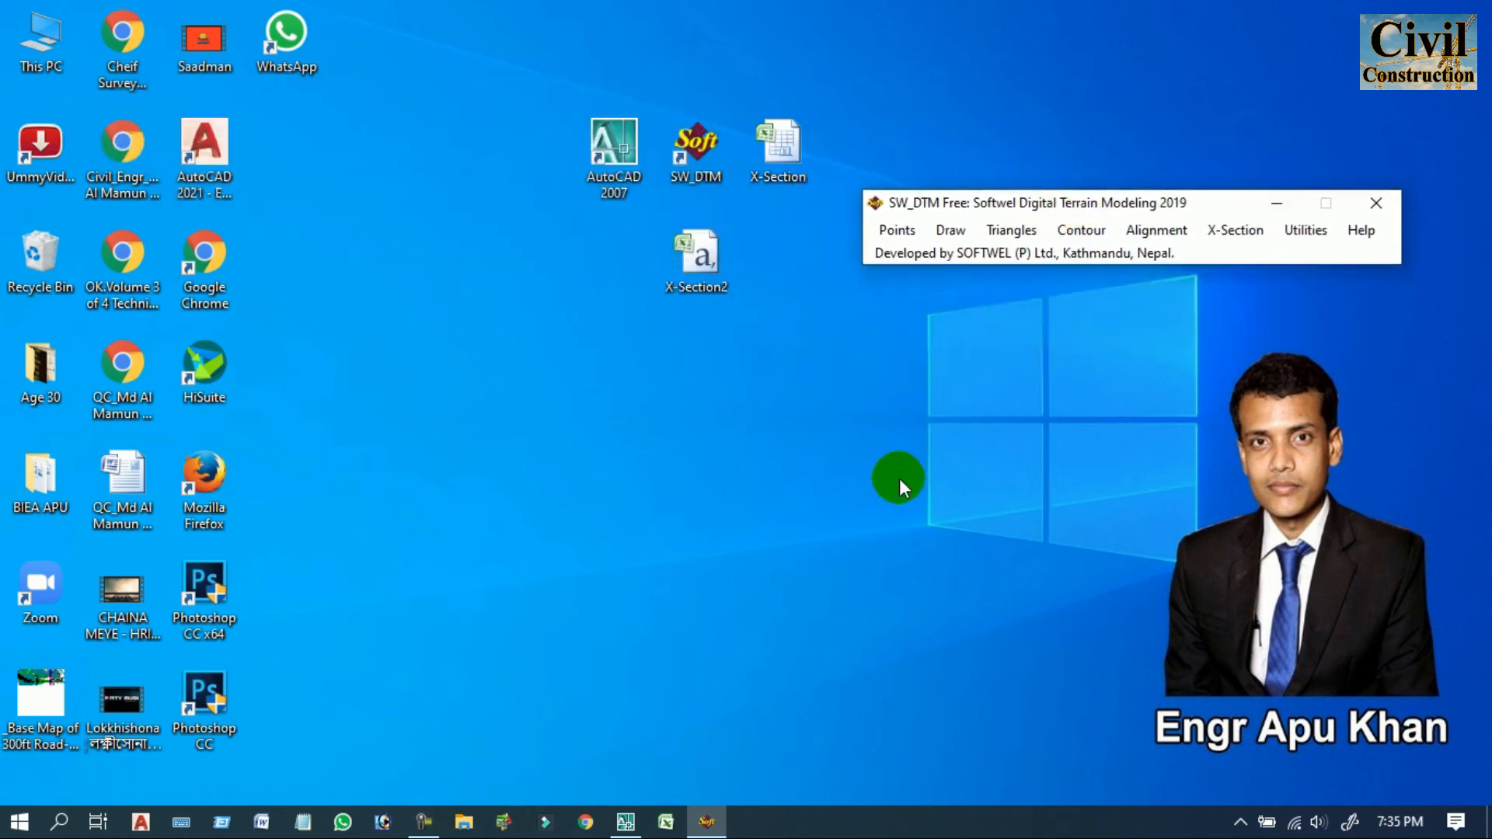
{"action": "left_click", "coordinate": [625, 824]}
{"action": "left_click_drag", "start_coordinate": [963, 207], "coordinate": [867, 45]}
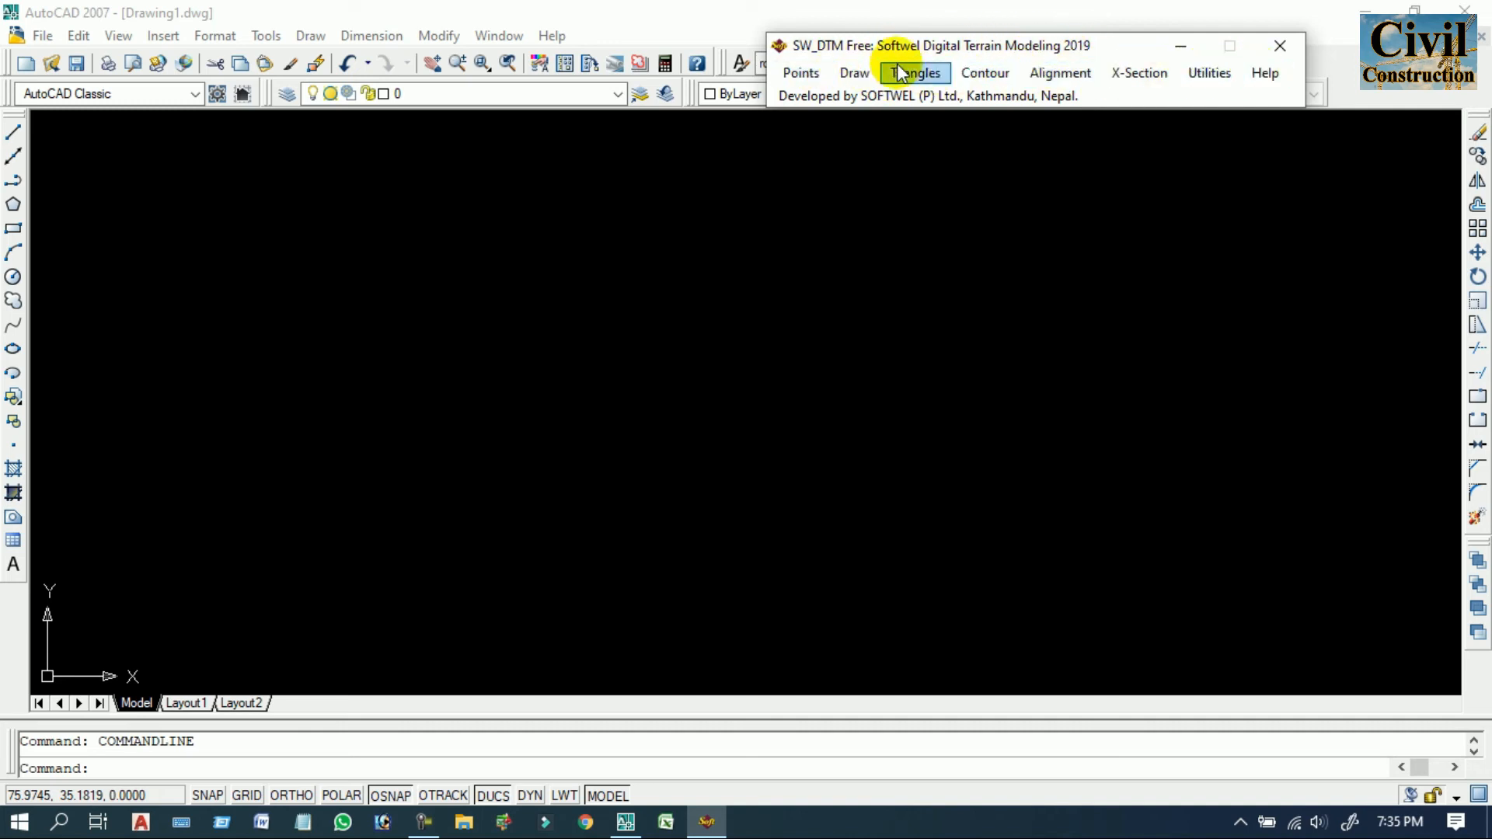
Start SW_DTM's Draw X-Section command and set it to read its data From External File
{"action": "left_click", "coordinate": [1145, 77]}
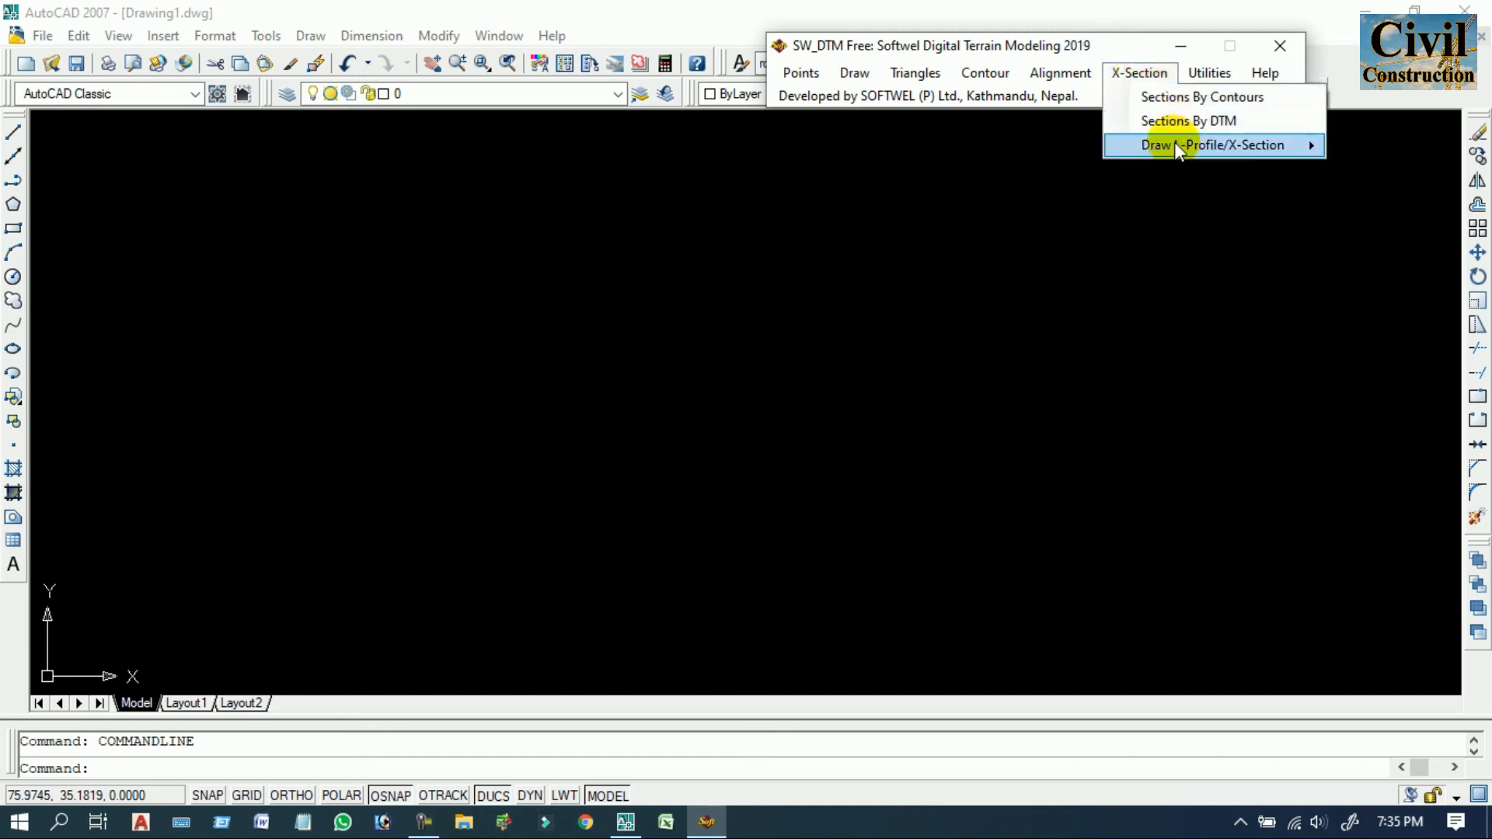
{"action": "mouse_move", "coordinate": [1163, 150]}
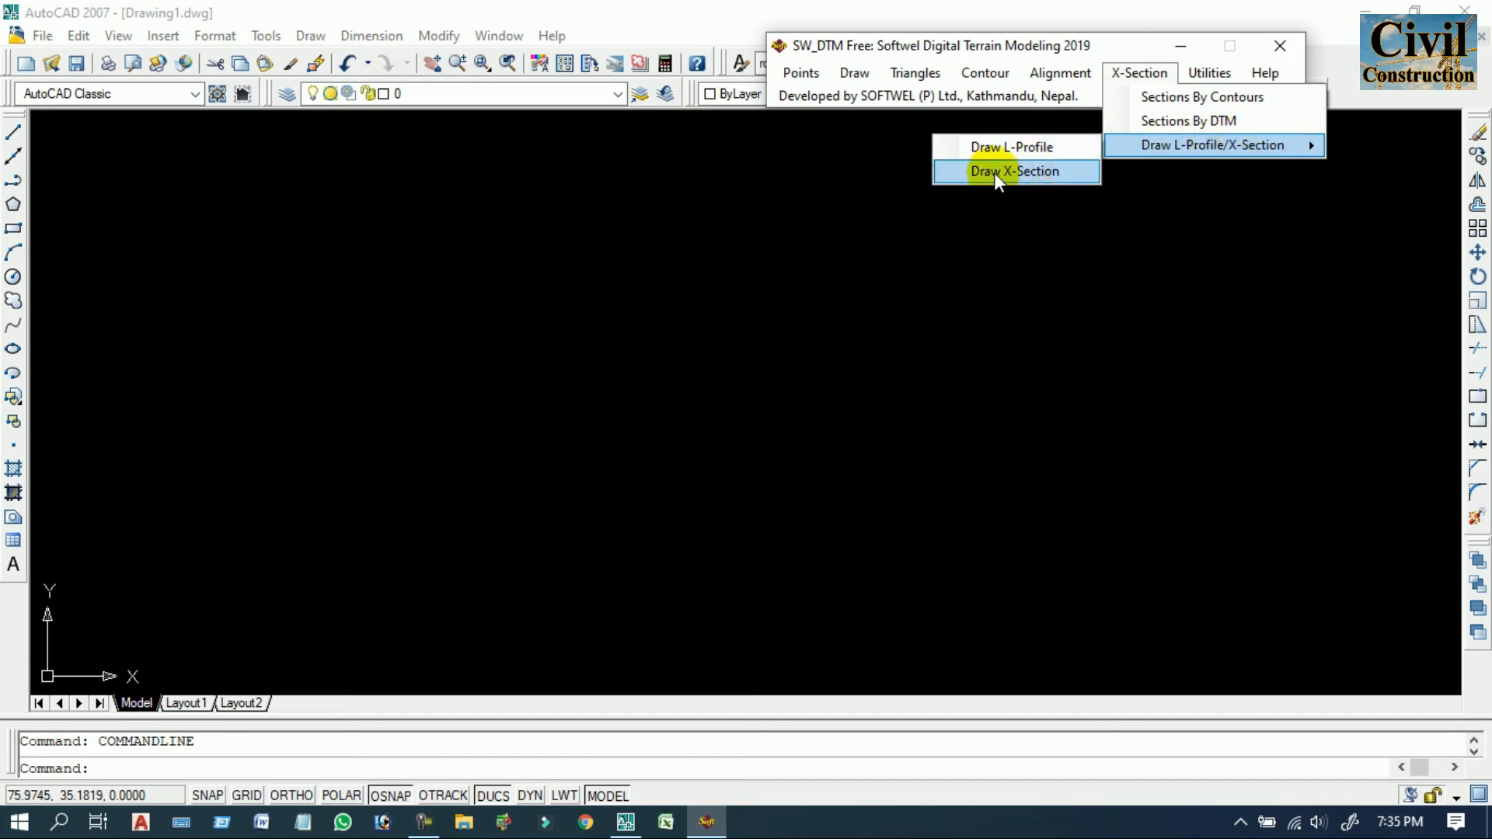
{"action": "left_click", "coordinate": [1045, 171]}
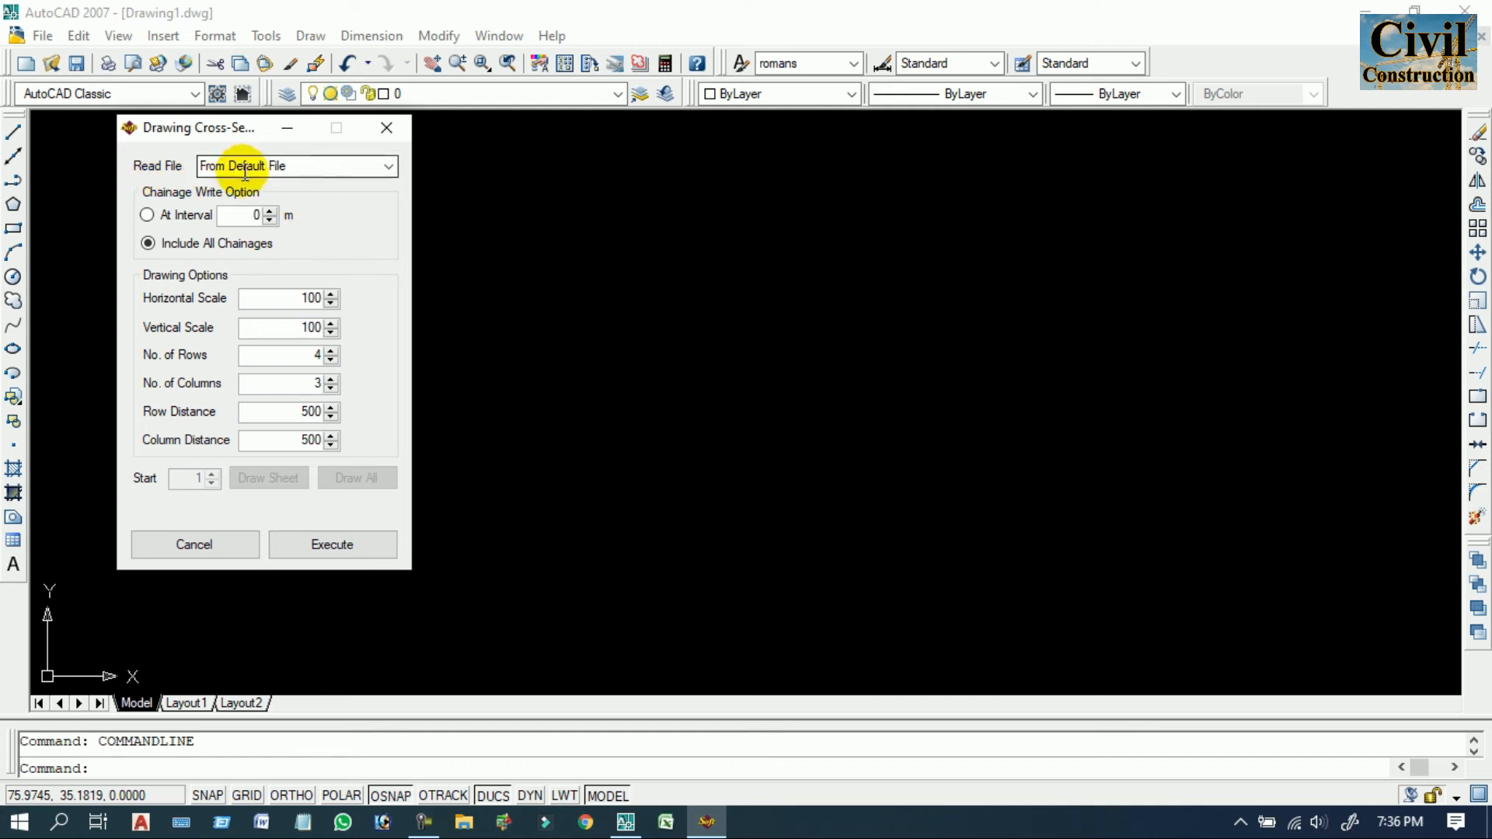
{"action": "left_click", "coordinate": [387, 168]}
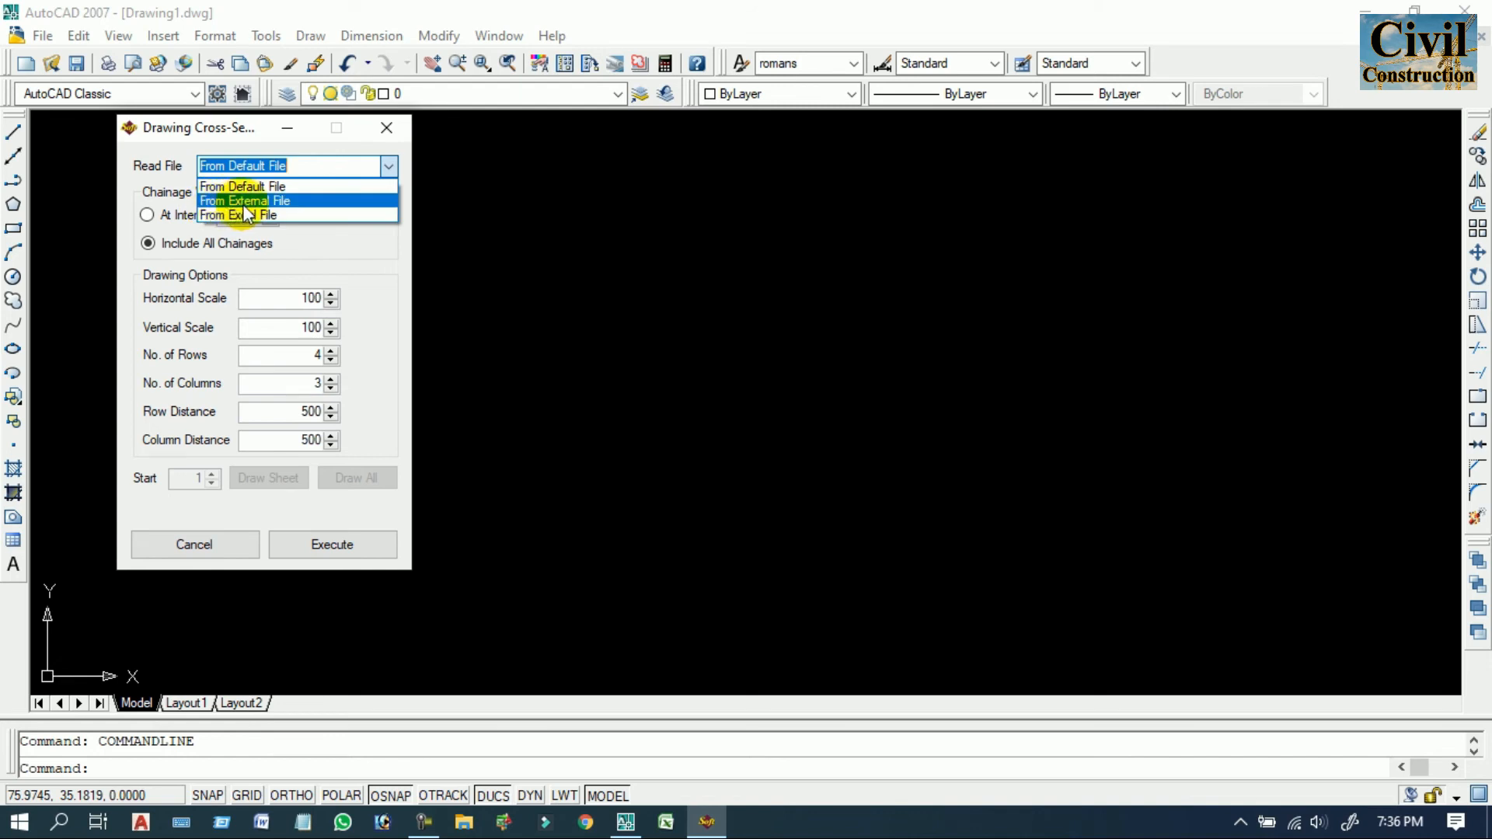
{"action": "left_click", "coordinate": [350, 201]}
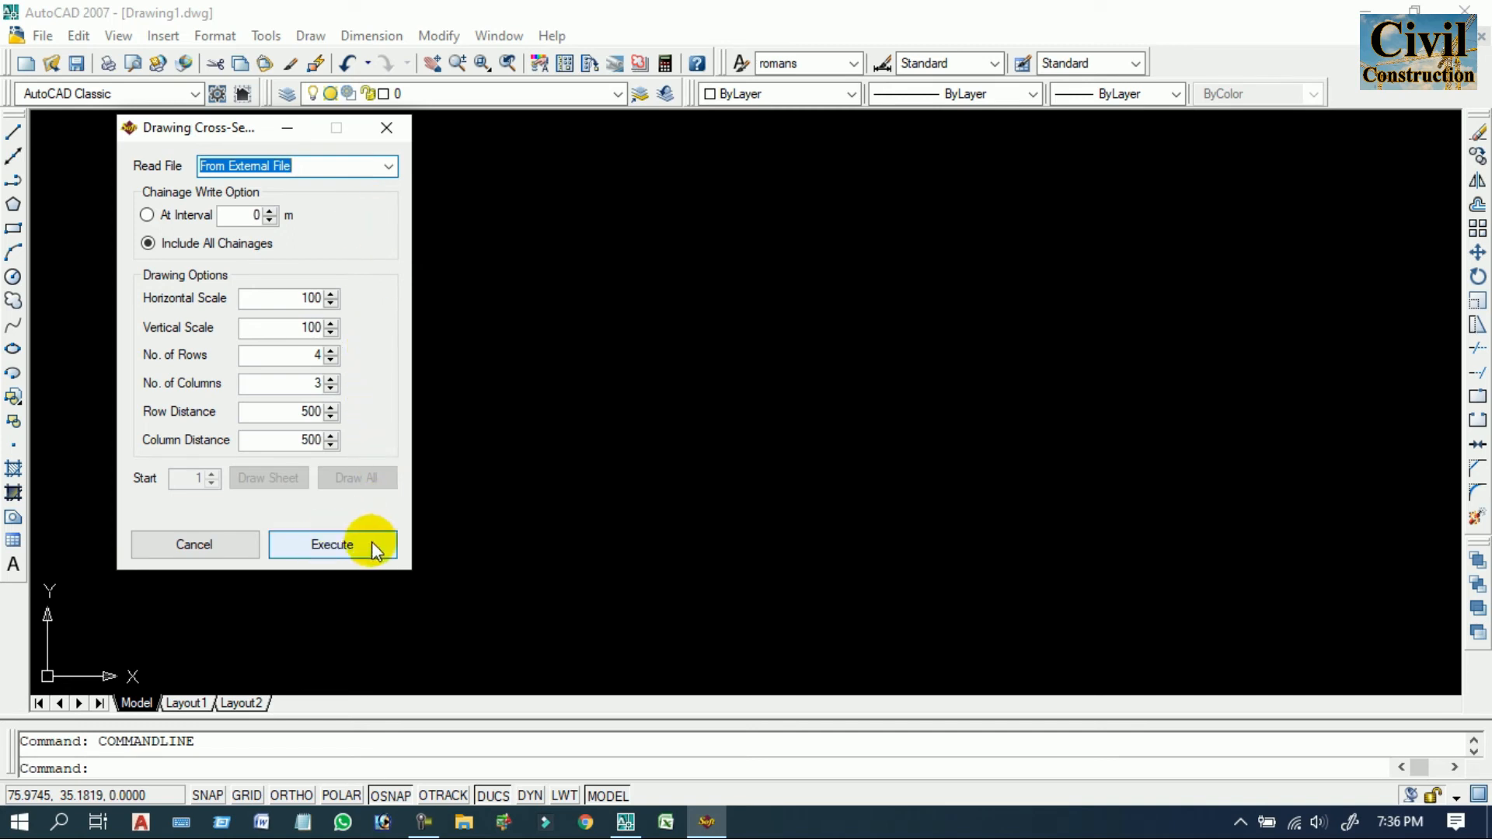
Load the X-Section2 CSV file from the Desktop as the cross-section data
{"action": "left_click", "coordinate": [331, 544]}
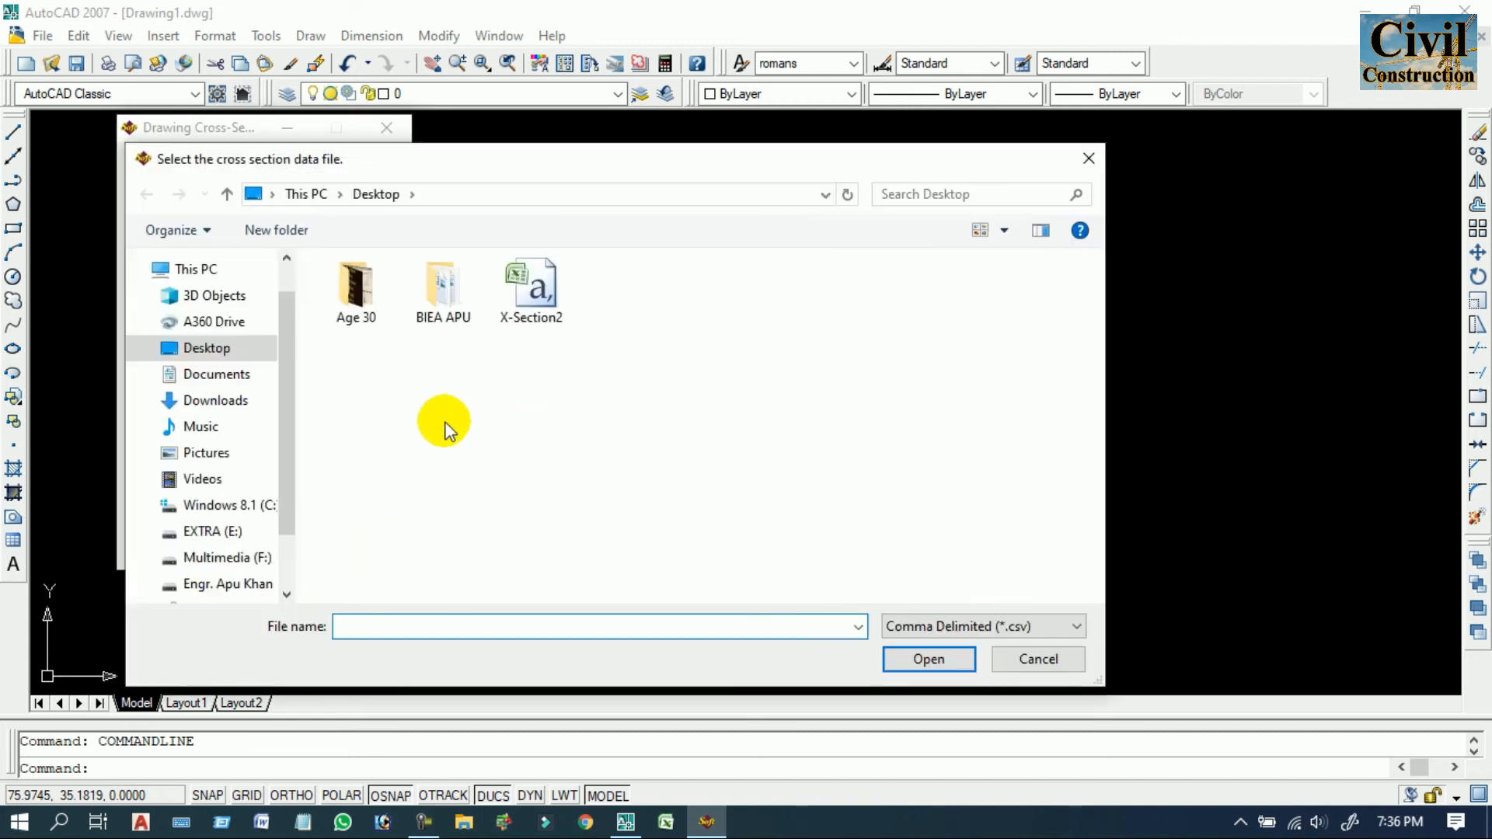
{"action": "left_click", "coordinate": [211, 350]}
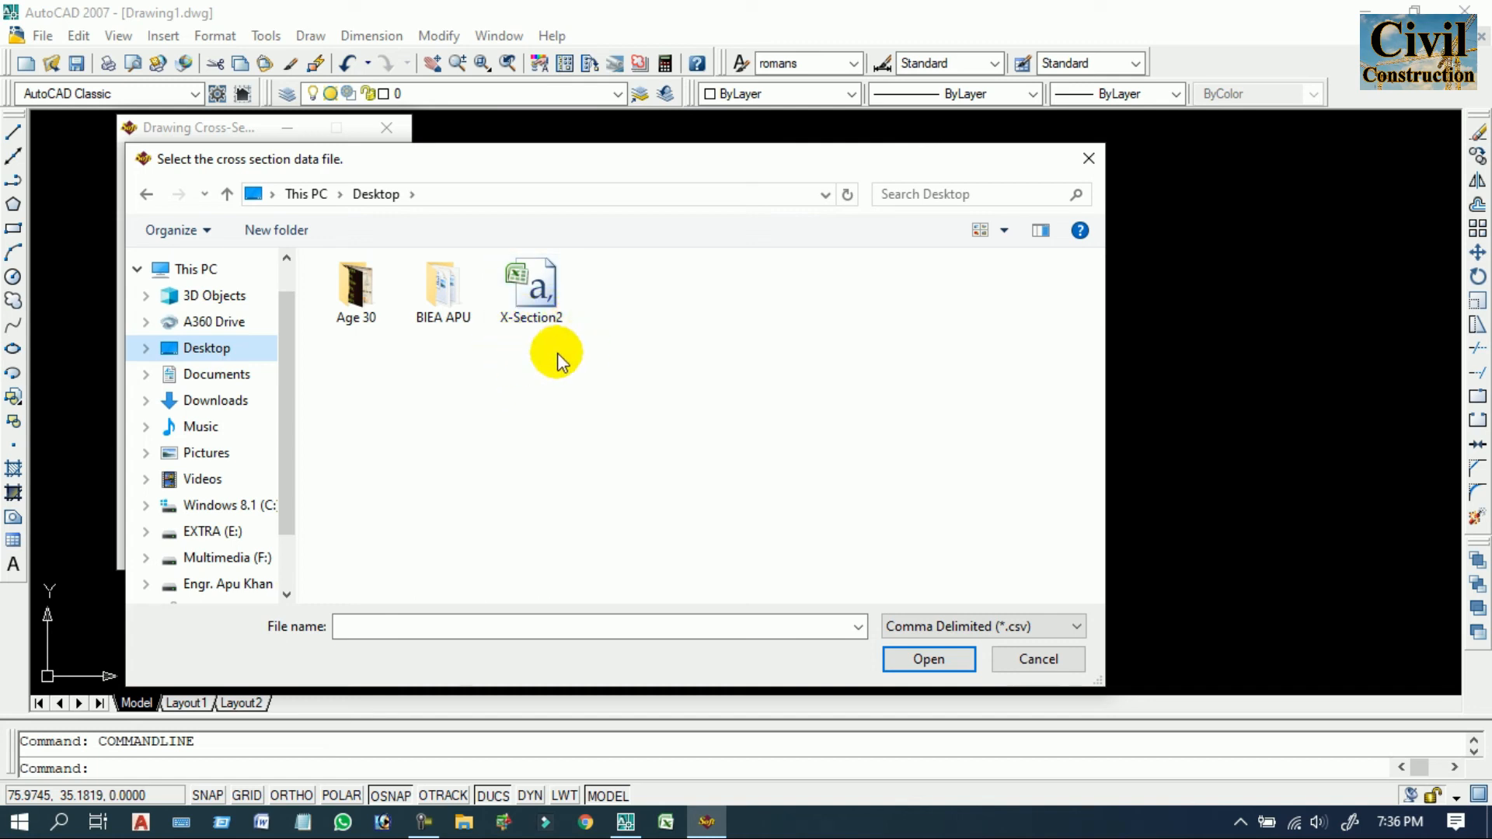
{"action": "left_click", "coordinate": [526, 288]}
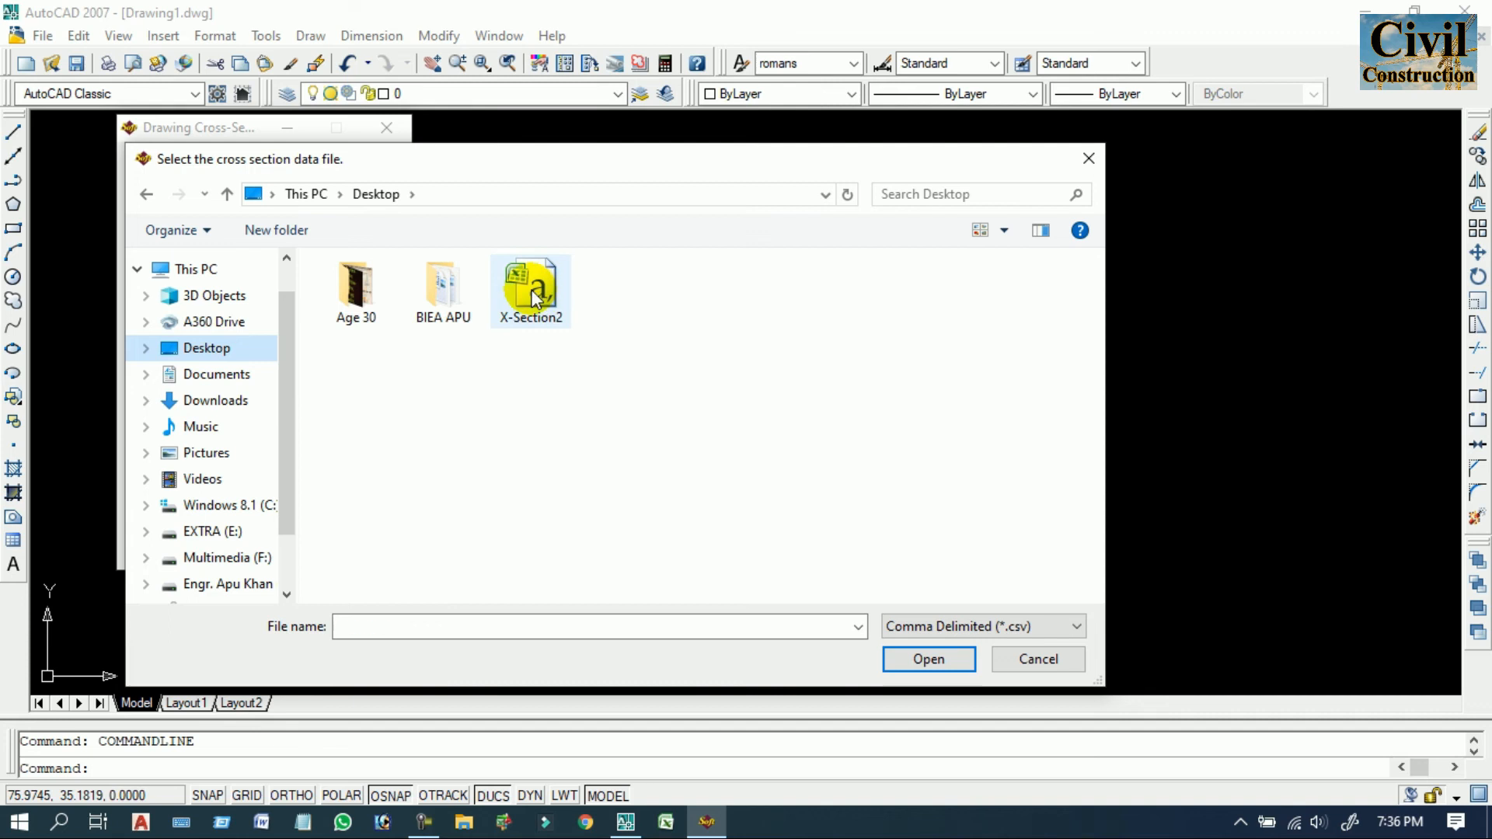
{"action": "left_click", "coordinate": [928, 659]}
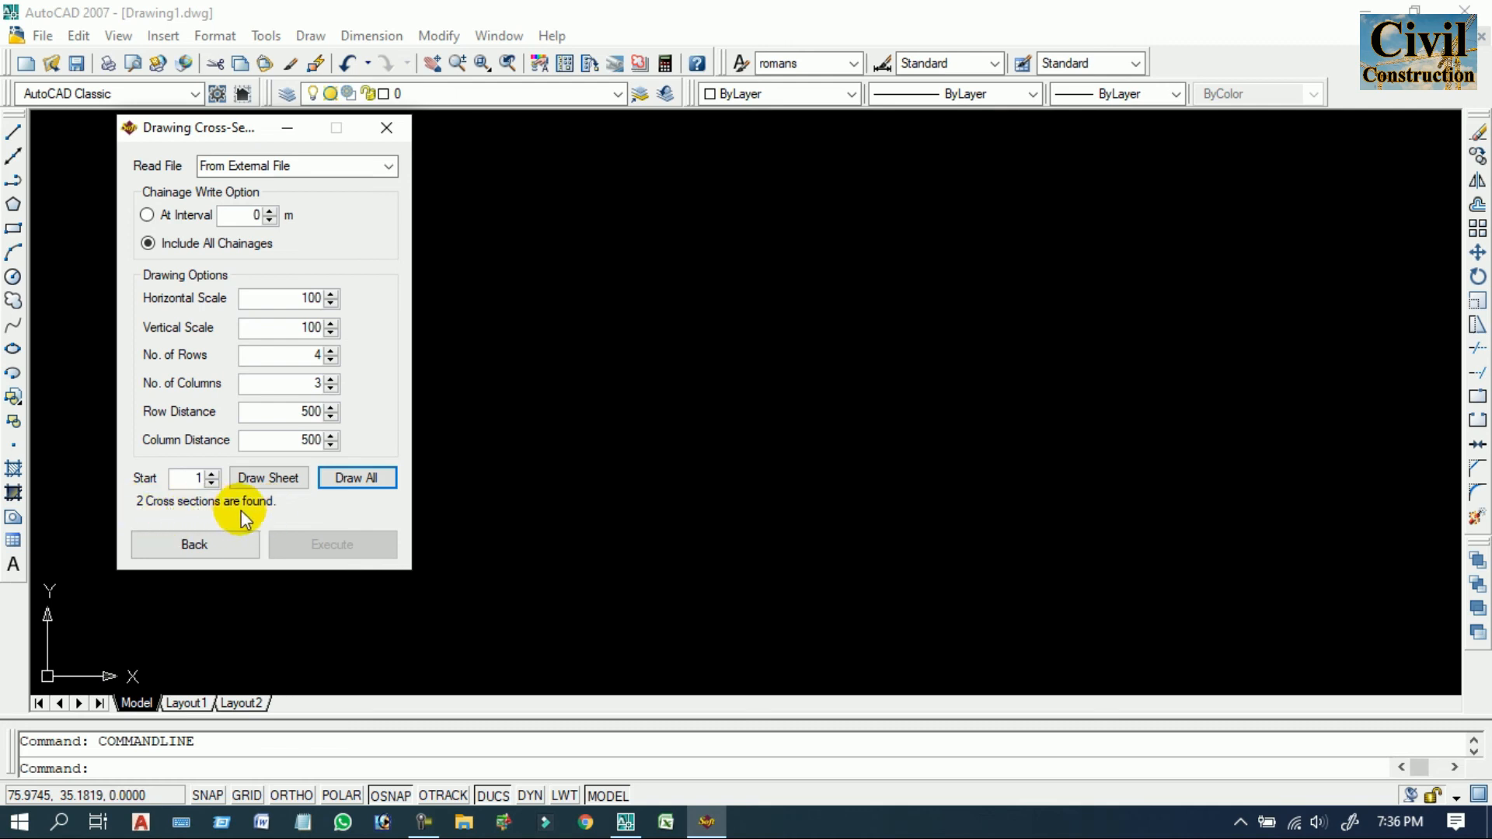
Draw all the loaded cross-sections from an origin picked near the centre of the drawing area, and close the cross-section drawing dialog
{"action": "left_click", "coordinate": [365, 478]}
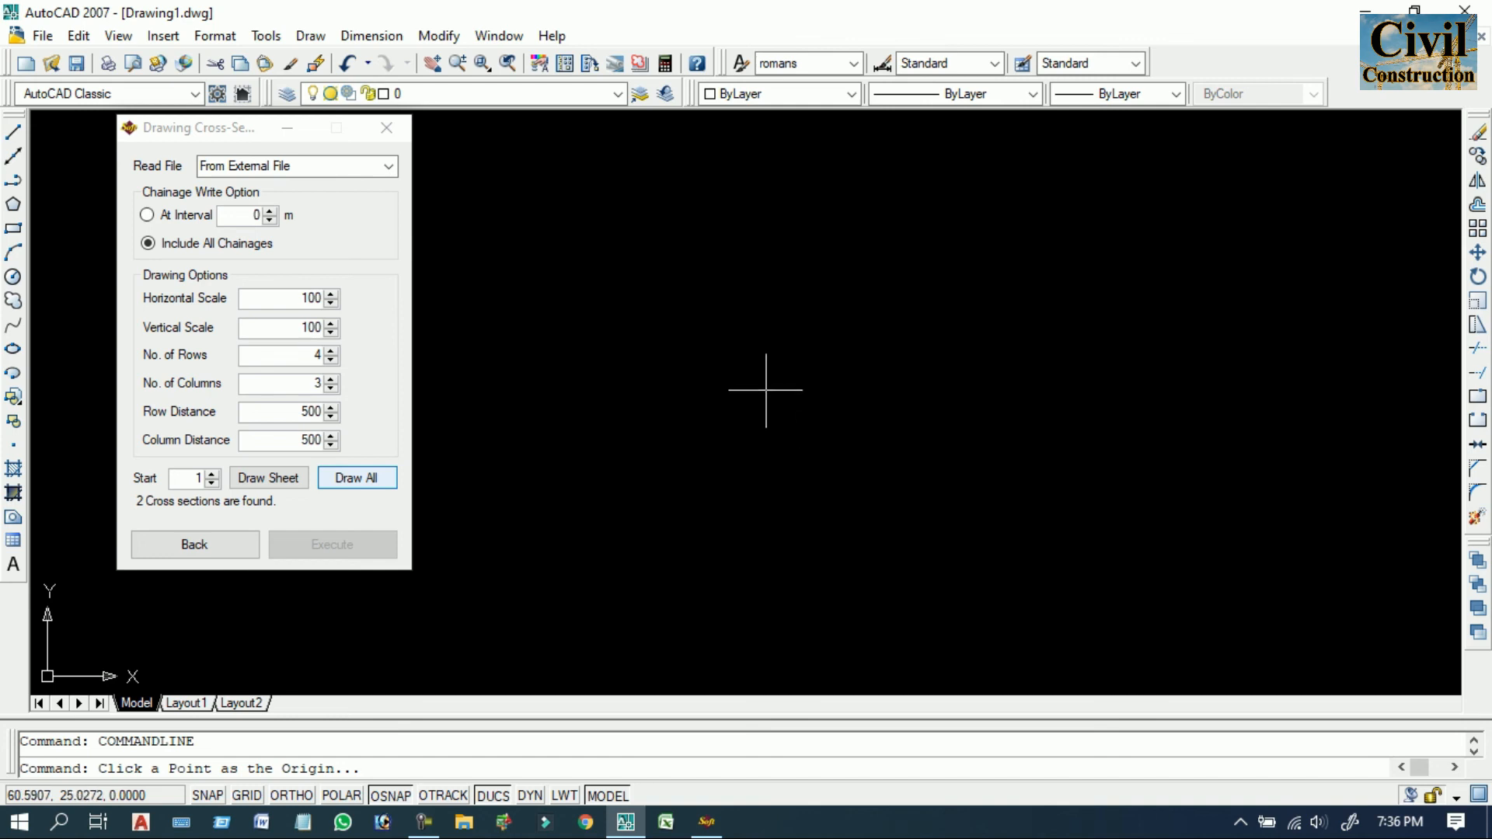
{"action": "left_click", "coordinate": [805, 384]}
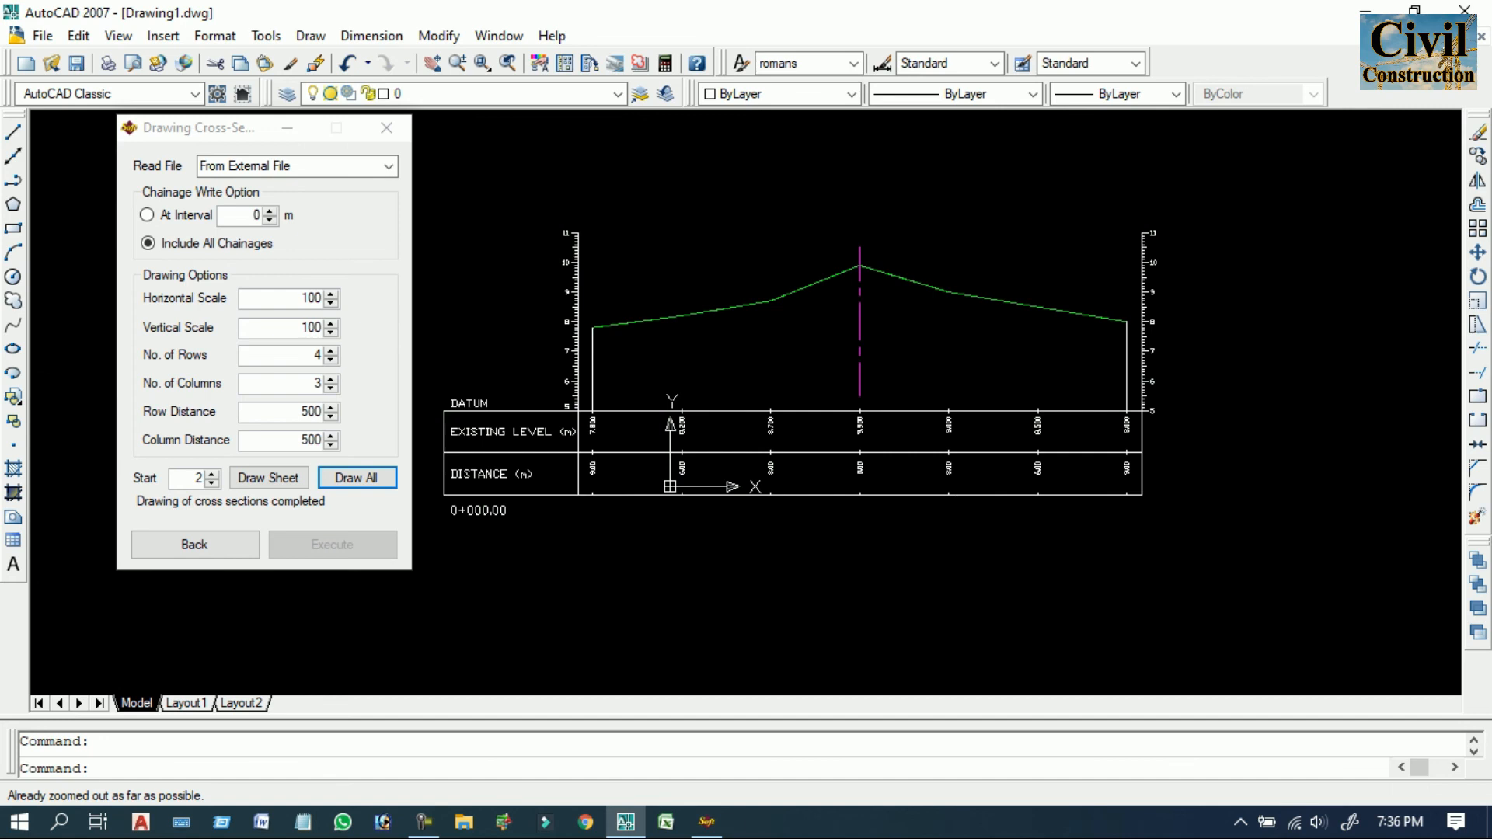
{"action": "mouse_move", "coordinate": [213, 128]}
{"action": "left_mouse_down"}
{"action": "mouse_move", "coordinate": [234, 161]}
{"action": "mouse_move", "coordinate": [217, 151]}
{"action": "left_mouse_up"}
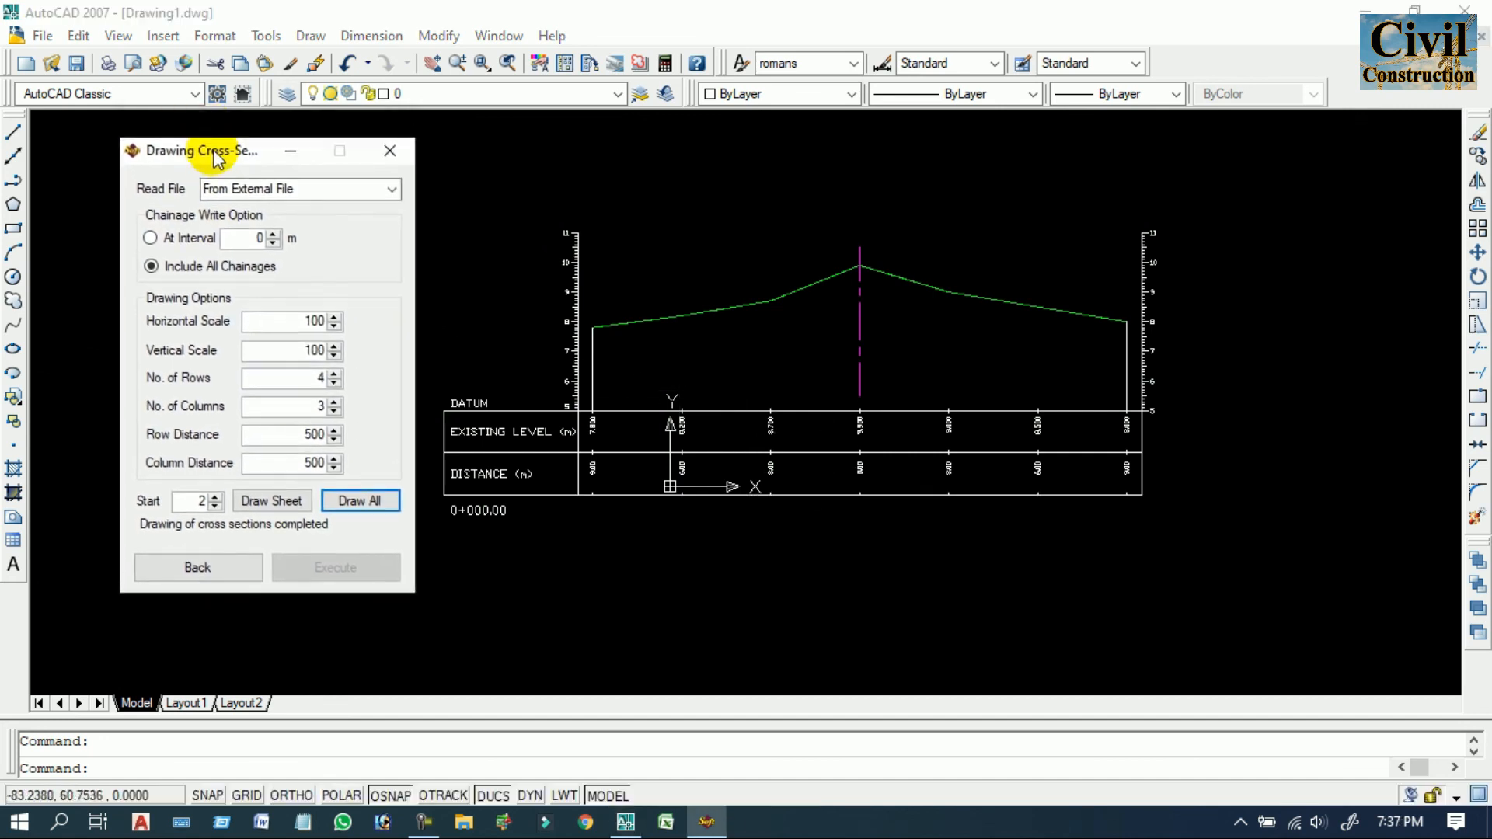
{"action": "left_click", "coordinate": [391, 150]}
Inspect the cross-section at chainage 0+000.00 and use the Zoom command to bring all the drawn cross-sections into view
{"action": "scroll", "coordinate": [780, 323], "scroll_direction": "up", "scroll_amount": 4}
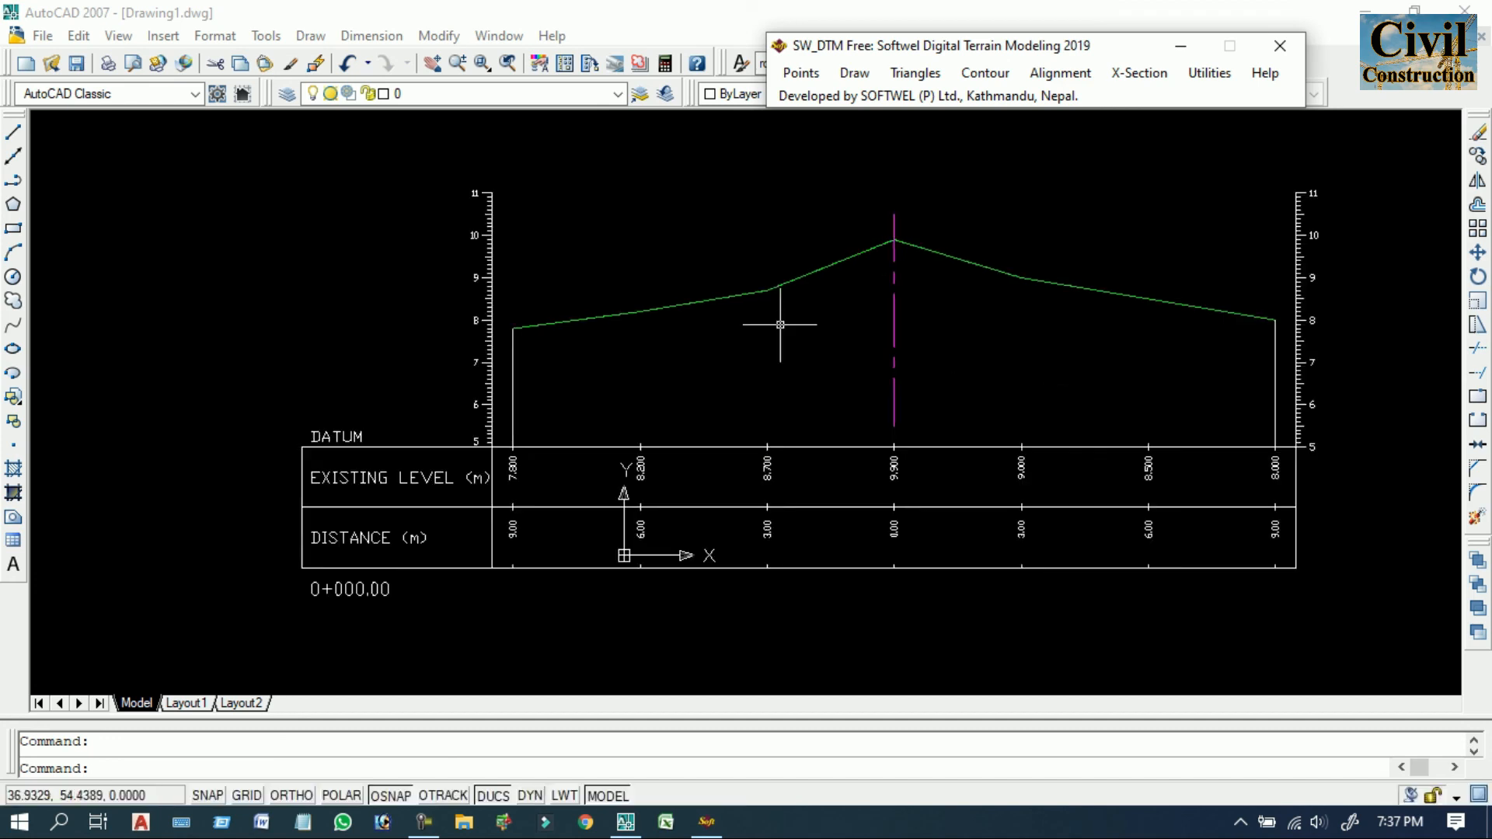
{"action": "scroll", "coordinate": [793, 303], "scroll_direction": "down", "scroll_amount": 2}
{"action": "scroll", "coordinate": [890, 428], "scroll_direction": "down", "scroll_amount": 2}
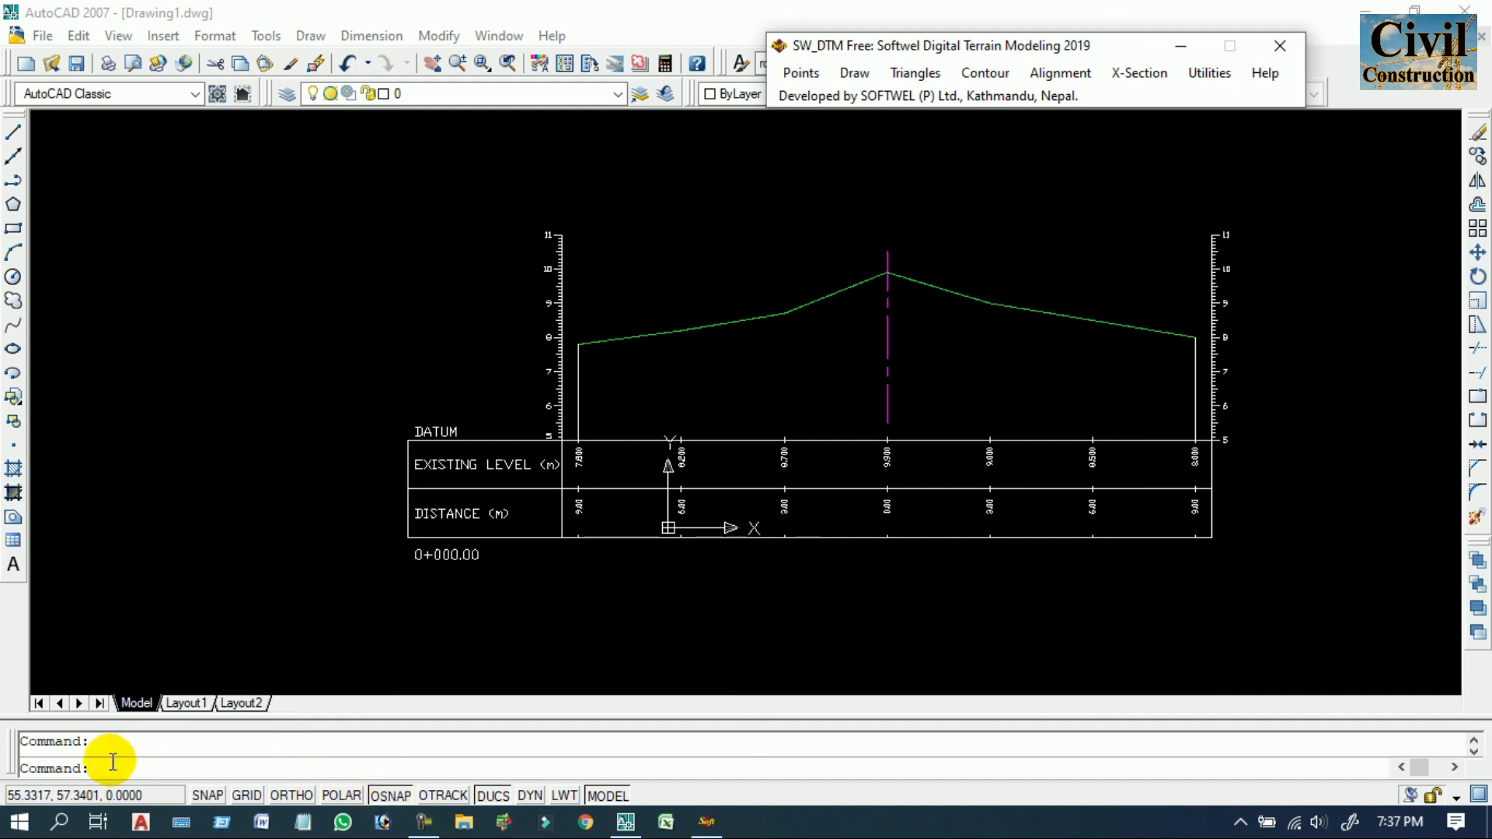
{"action": "left_click", "coordinate": [138, 772]}
{"action": "type", "text": "z"}
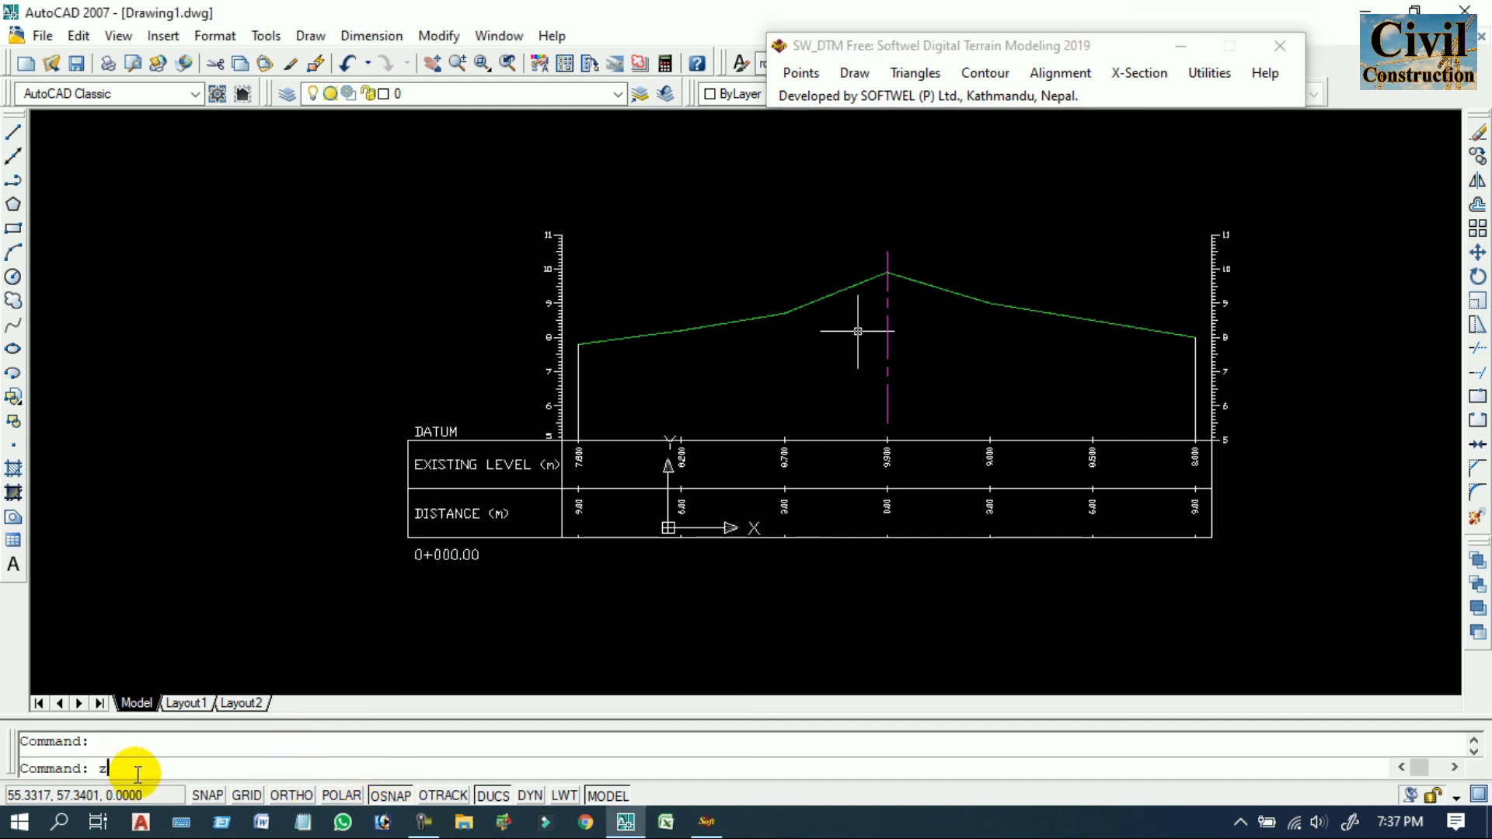
{"action": "key", "text": "Return"}
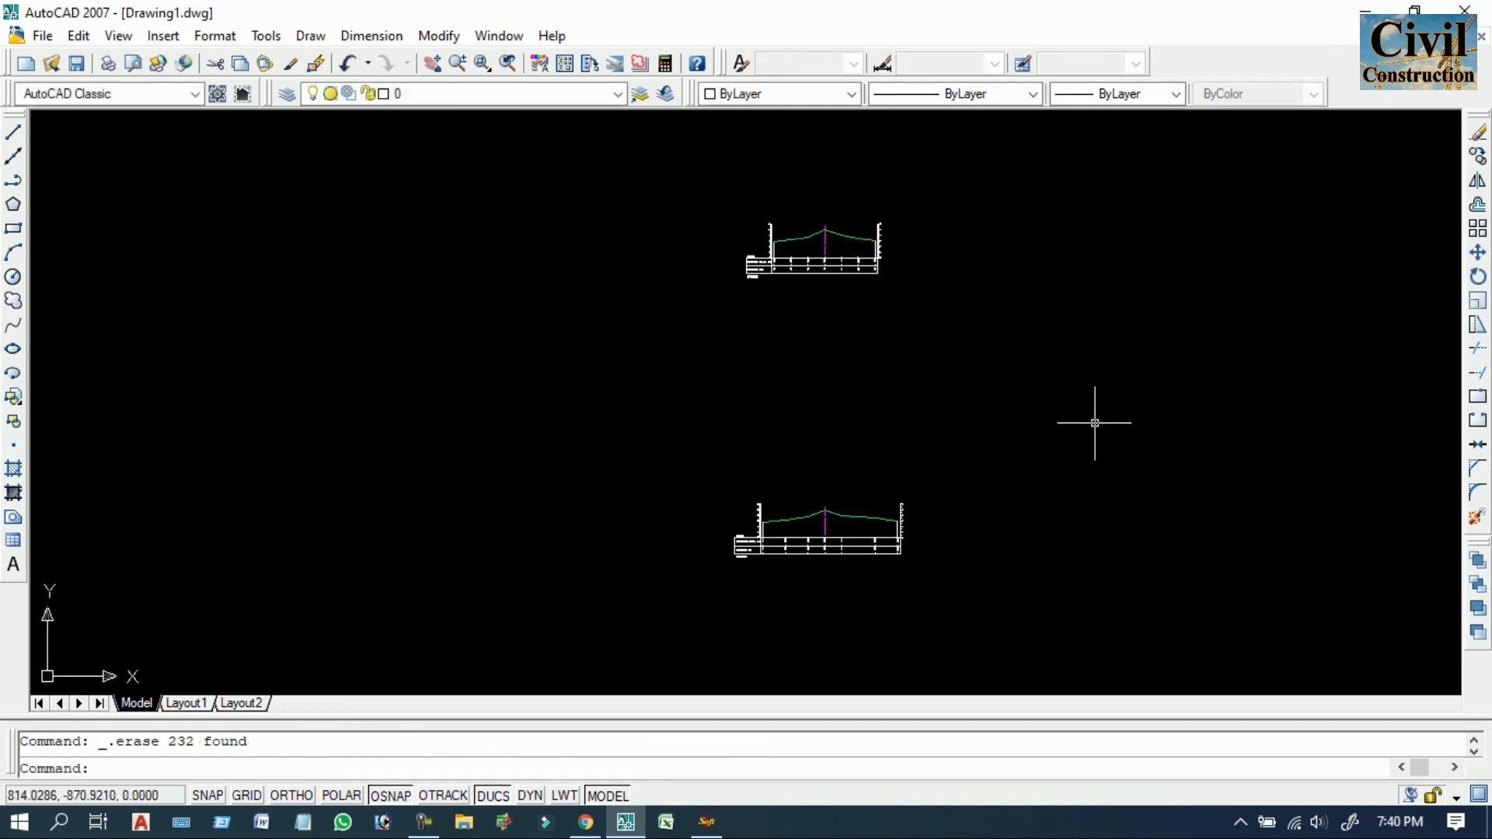
Examine both drawn cross-sections up close, checking their chainage labels, ground profiles, and existing level and distance rows
{"action": "scroll", "coordinate": [832, 415], "scroll_direction": "up", "scroll_amount": 8}
{"action": "scroll", "coordinate": [831, 415], "scroll_direction": "up", "scroll_amount": 2}
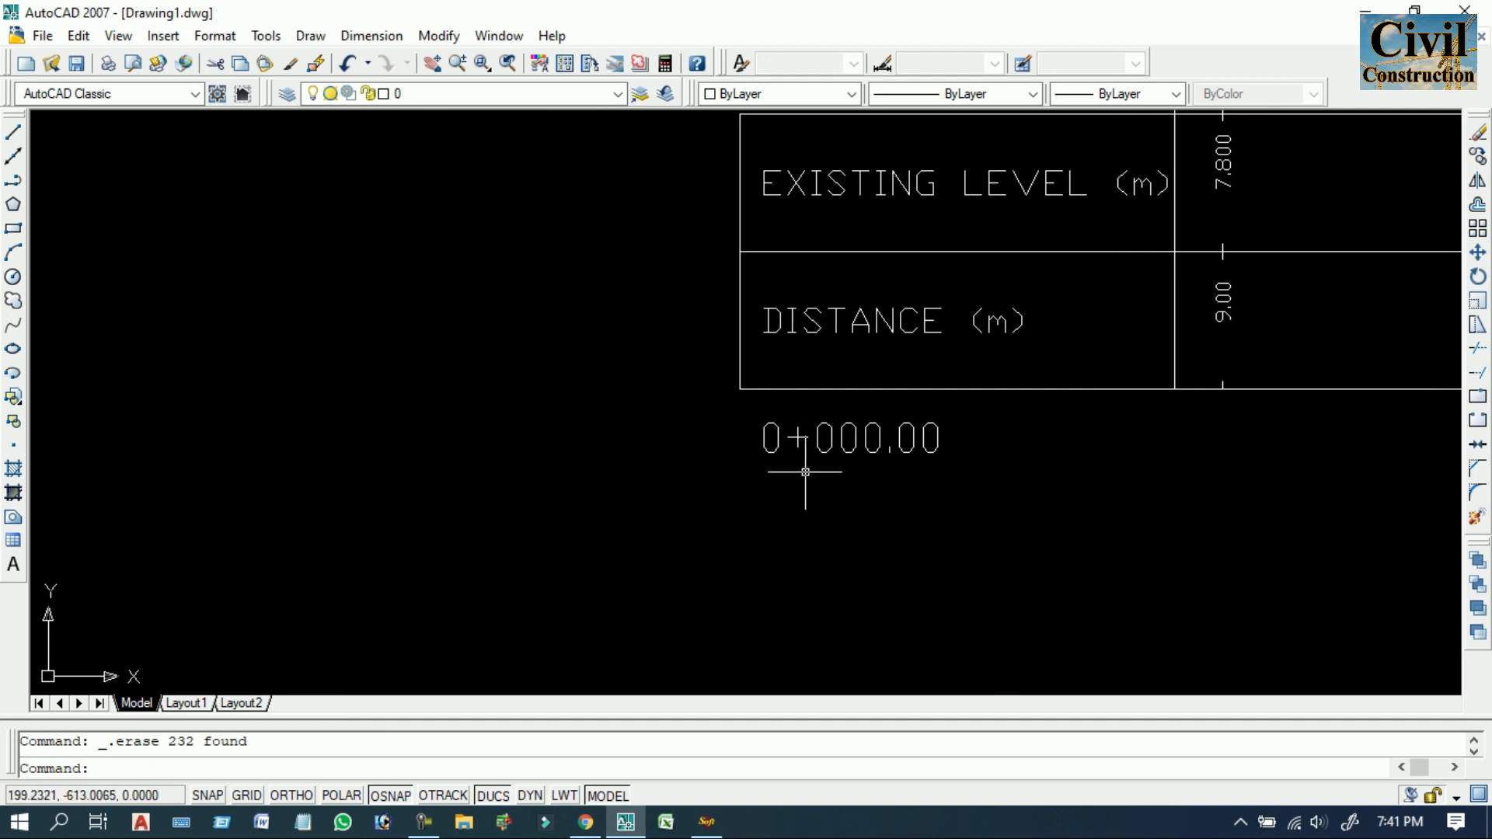
{"action": "scroll", "coordinate": [855, 465], "scroll_direction": "down", "scroll_amount": 8}
{"action": "scroll", "coordinate": [864, 465], "scroll_direction": "down", "scroll_amount": 2}
{"action": "mouse_move", "coordinate": [926, 533]}
{"action": "middle_mouse_down"}
{"action": "mouse_move", "coordinate": [820, 595]}
{"action": "mouse_move", "coordinate": [841, 413]}
{"action": "middle_mouse_up"}
{"action": "scroll", "coordinate": [790, 361], "scroll_direction": "up", "scroll_amount": 3}
{"action": "scroll", "coordinate": [789, 361], "scroll_direction": "up", "scroll_amount": 8}
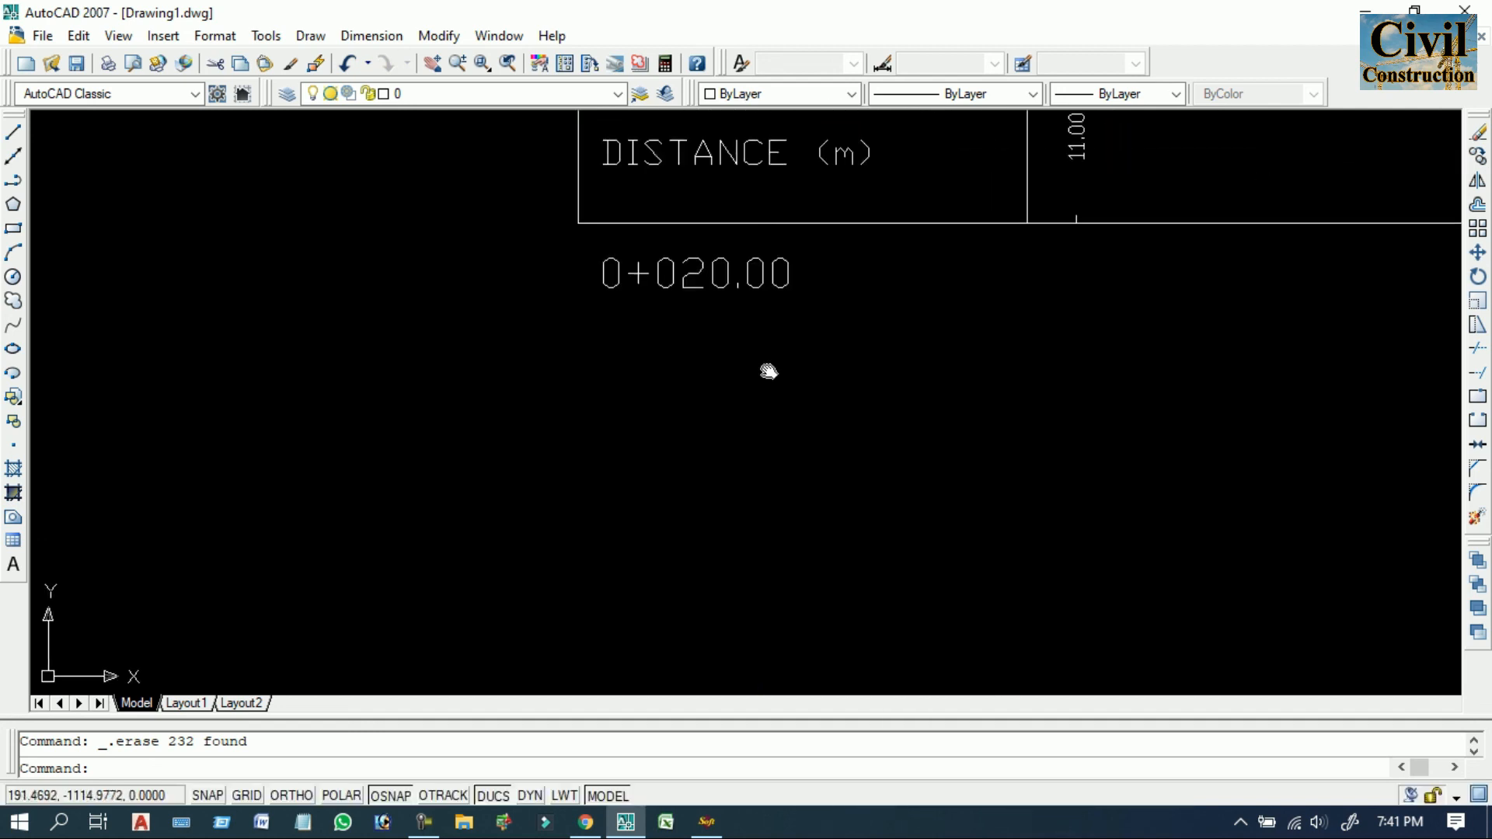
{"action": "middle_click_drag", "start_coordinate": [769, 370], "coordinate": [756, 566]}
{"action": "scroll", "coordinate": [711, 458], "scroll_direction": "down", "scroll_amount": 10}
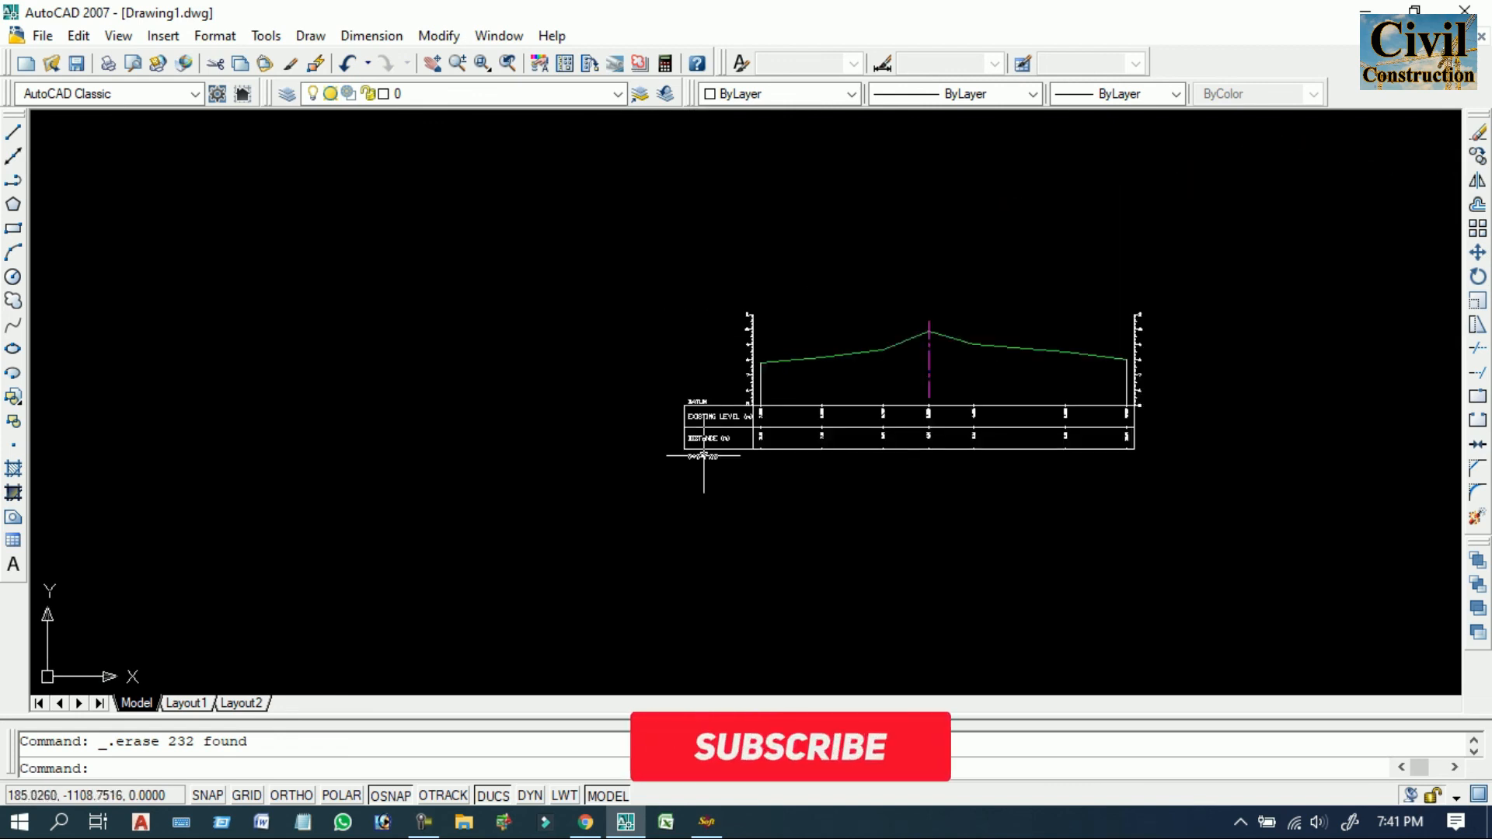
{"action": "middle_click_drag", "start_coordinate": [882, 340], "coordinate": [843, 464]}
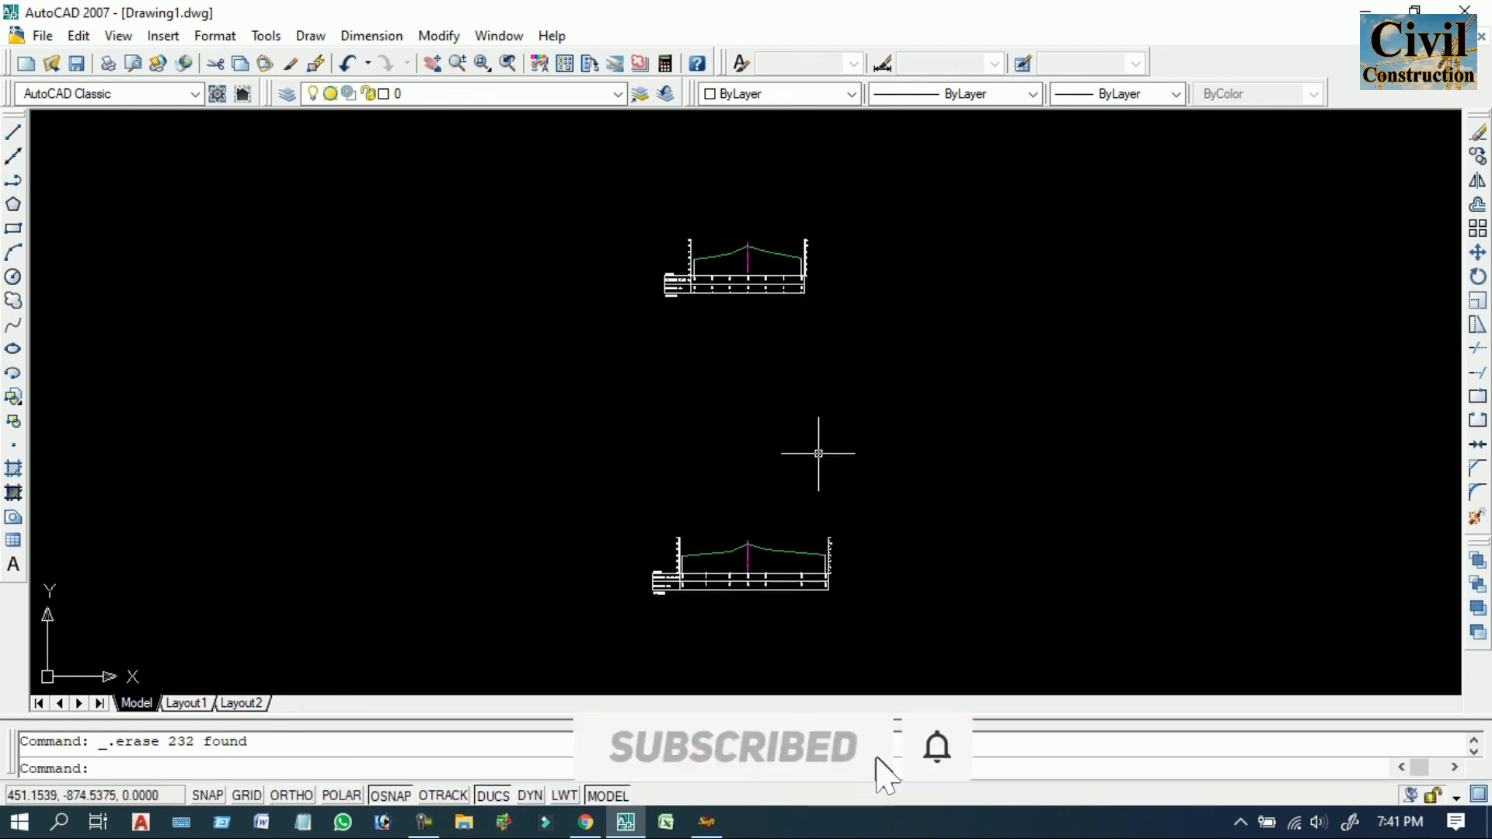
{"action": "scroll", "coordinate": [765, 229], "scroll_direction": "up", "scroll_amount": 8}
{"action": "middle_click_drag", "start_coordinate": [794, 399], "coordinate": [887, 353]}
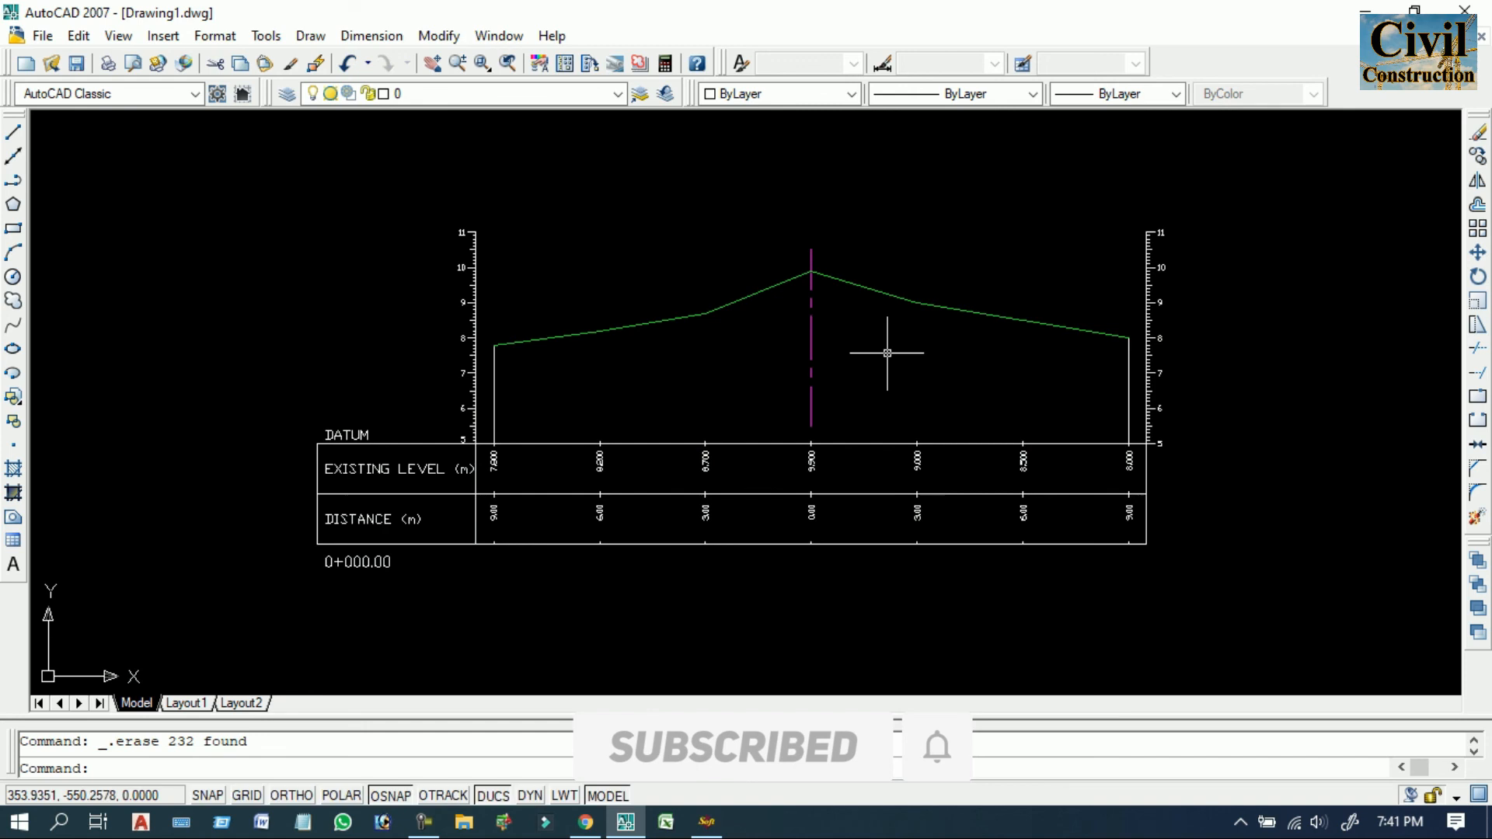